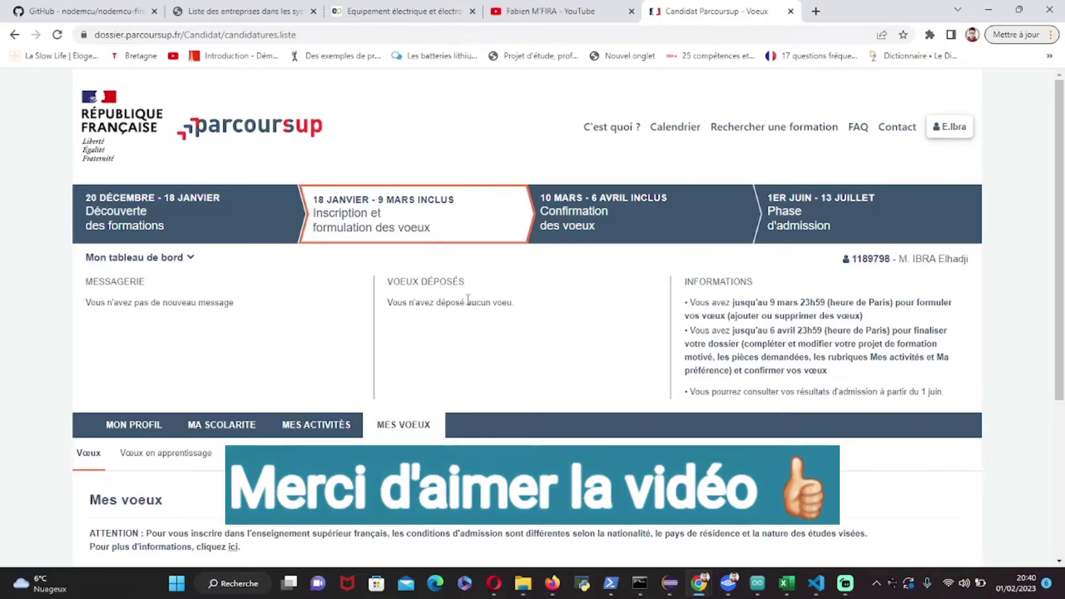
- Review the Mes voeux section of the candidate file and open the map search for adding a formation
{"action": "scroll", "coordinate": [447, 312], "scroll_direction": "down", "scroll_amount": 1}
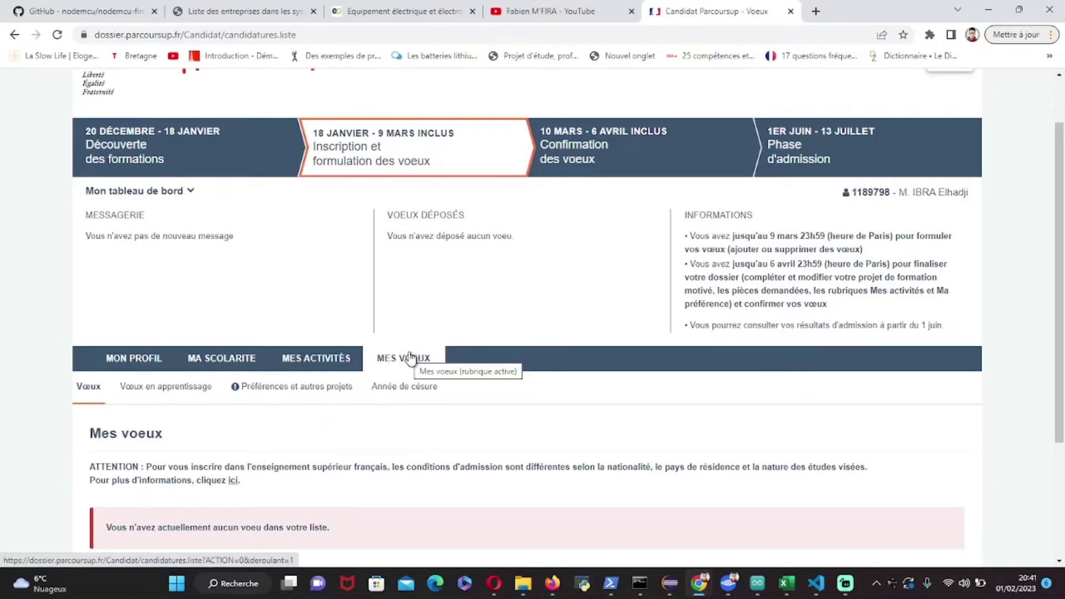
{"action": "left_click", "coordinate": [409, 358]}
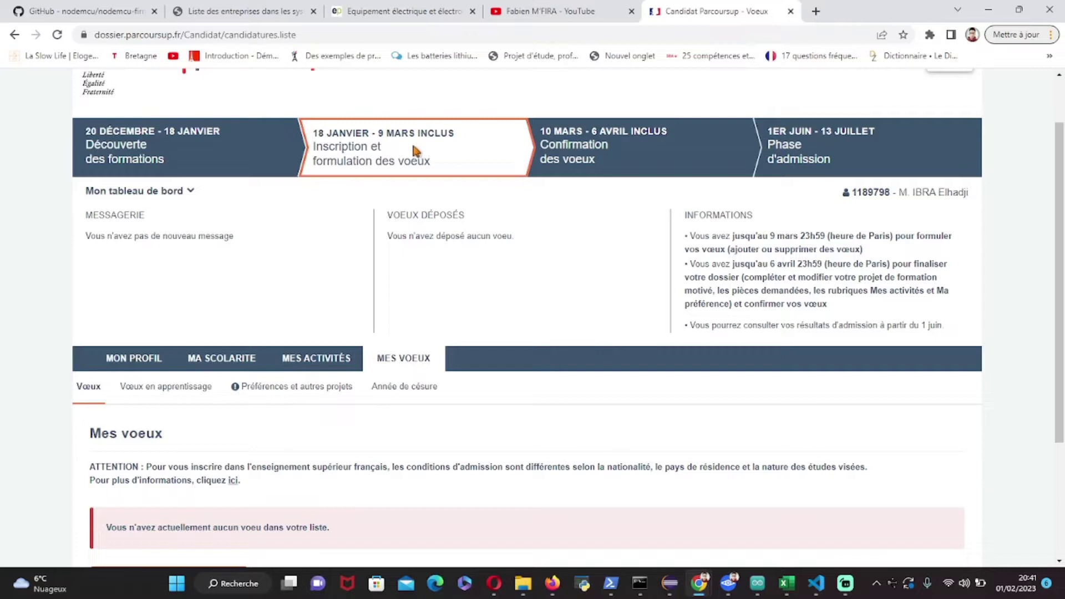
{"action": "scroll", "coordinate": [415, 166], "scroll_direction": "down", "scroll_amount": 2}
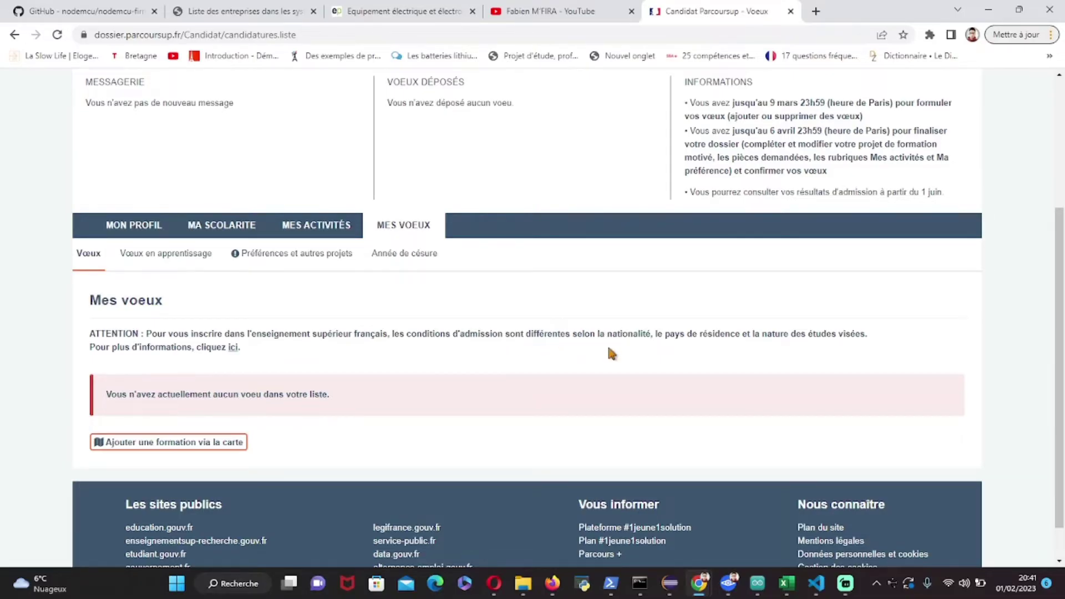
{"action": "scroll", "coordinate": [289, 377], "scroll_direction": "down", "scroll_amount": 1}
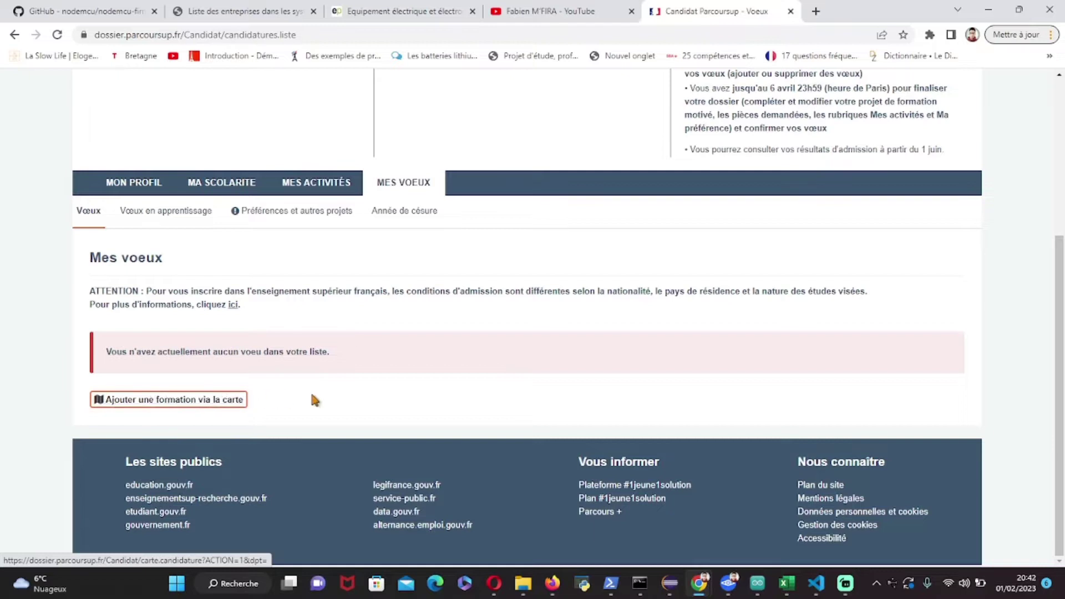
{"action": "scroll", "coordinate": [341, 395], "scroll_direction": "up", "scroll_amount": 3}
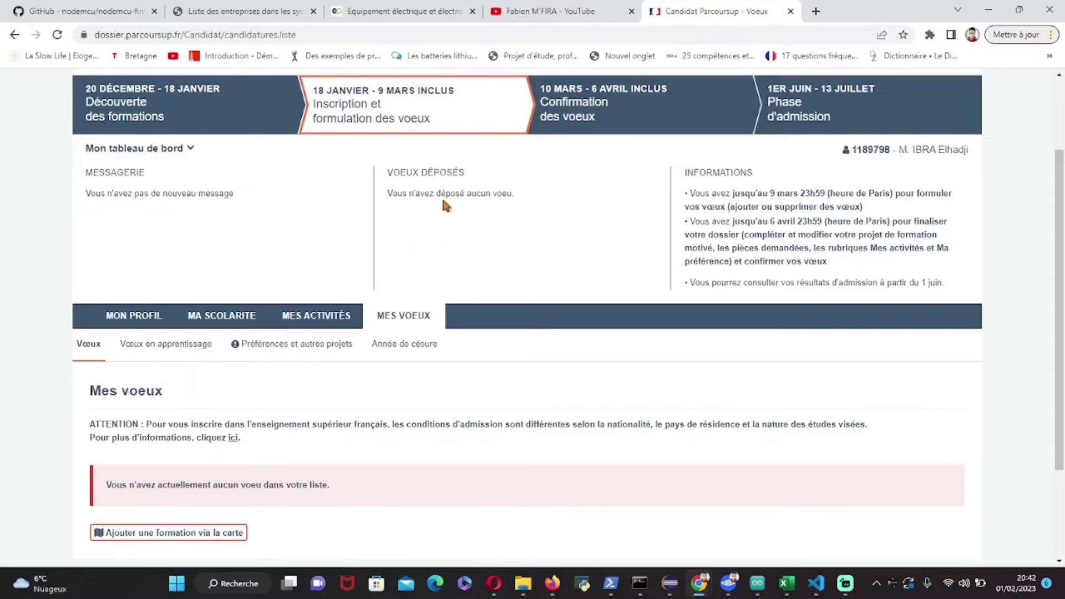
{"action": "scroll", "coordinate": [443, 204], "scroll_direction": "down", "scroll_amount": 3}
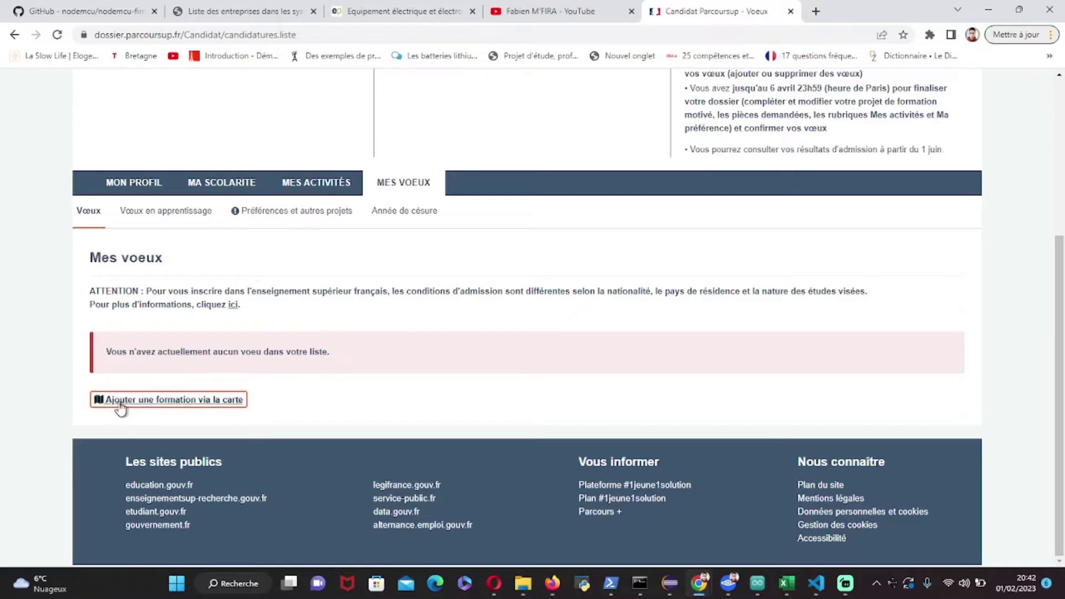
{"action": "left_click", "coordinate": [150, 405]}
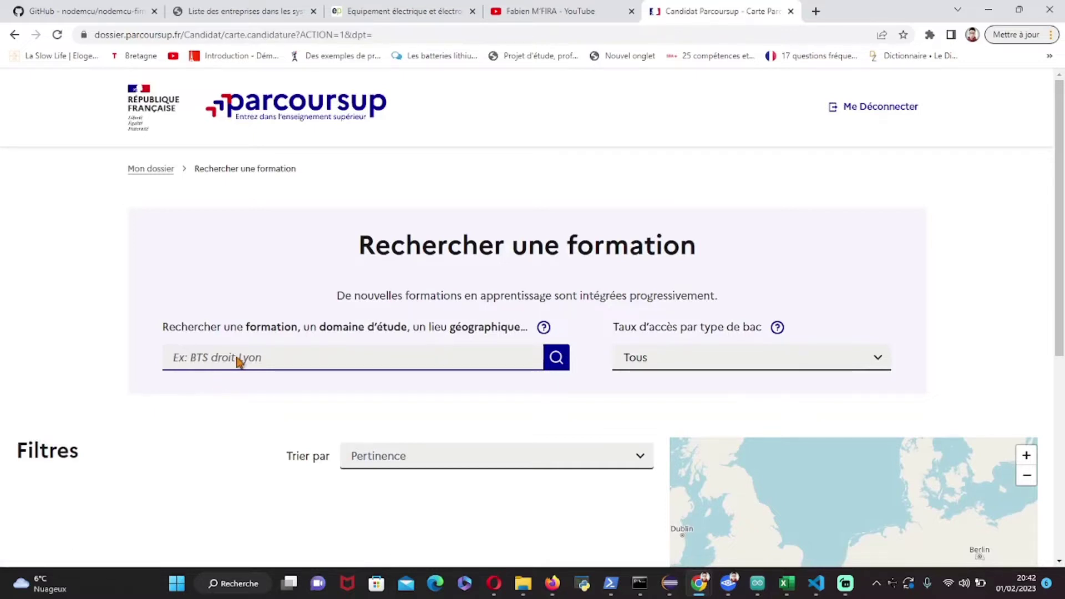
- Set the access rate by bac type to Général and restrict the establishment types to Publics
{"action": "scroll", "coordinate": [244, 361], "scroll_direction": "down", "scroll_amount": 3}
{"action": "scroll", "coordinate": [264, 363], "scroll_direction": "down", "scroll_amount": 2}
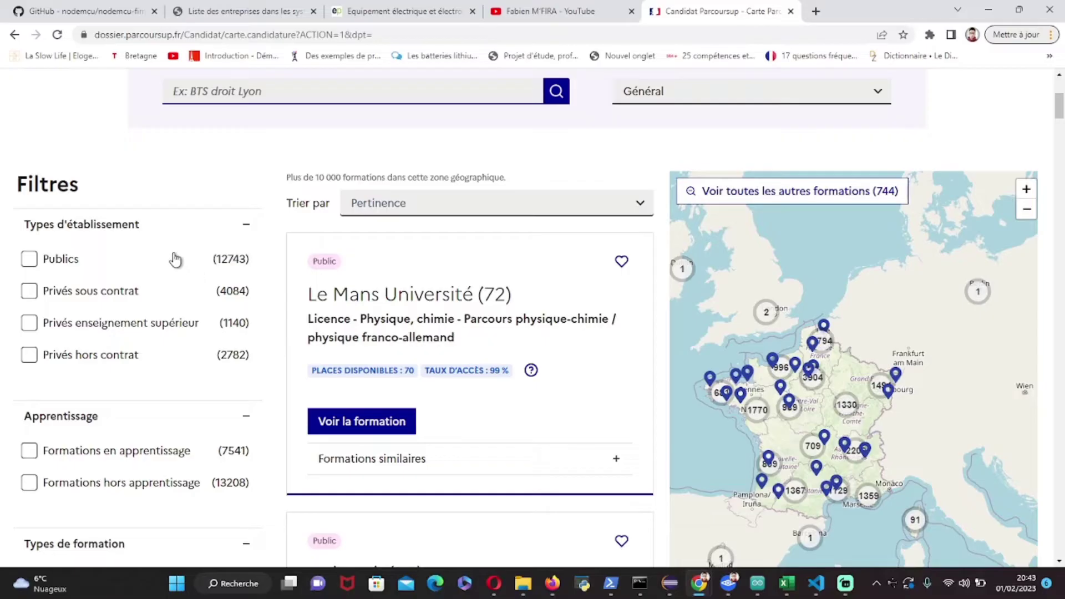
{"action": "scroll", "coordinate": [78, 297], "scroll_direction": "up", "scroll_amount": 1}
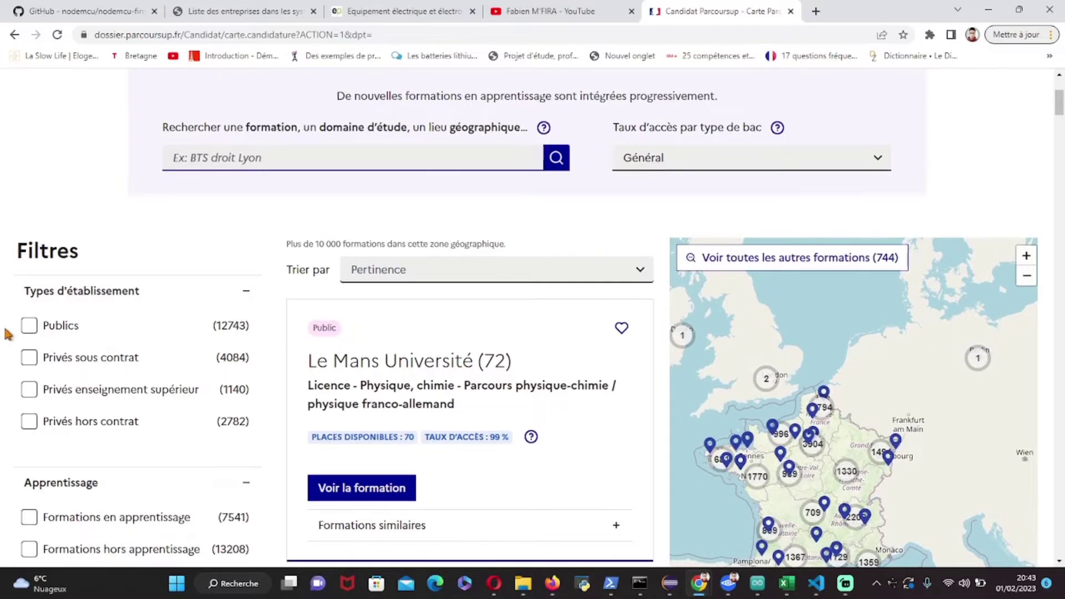
{"action": "left_click", "coordinate": [28, 326]}
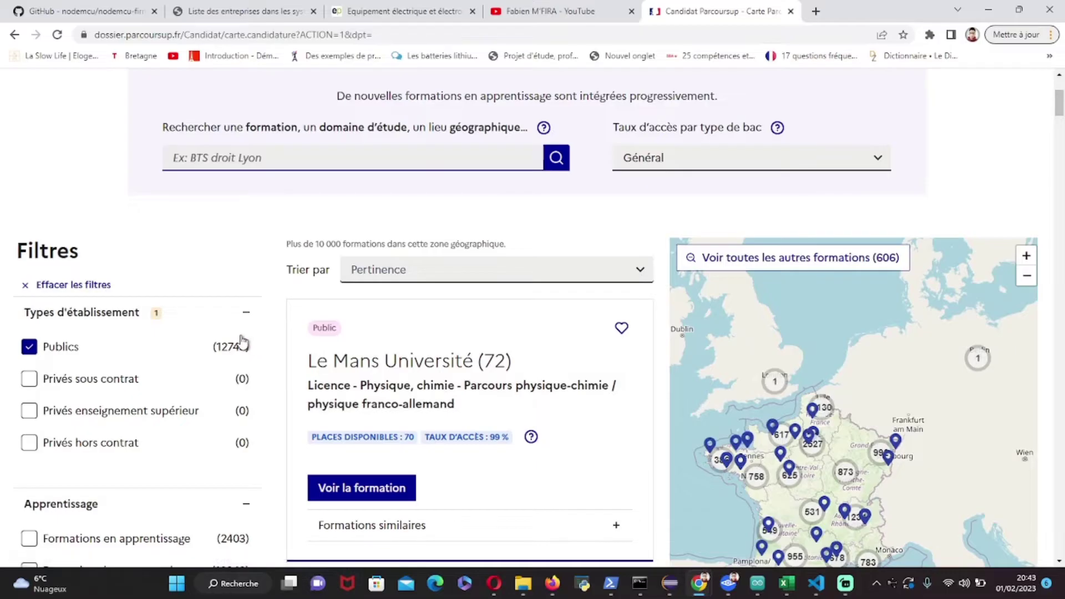
- Filter the formations to Formations hors apprentissage and the formation type Licence
{"action": "scroll", "coordinate": [239, 342], "scroll_direction": "down", "scroll_amount": 3}
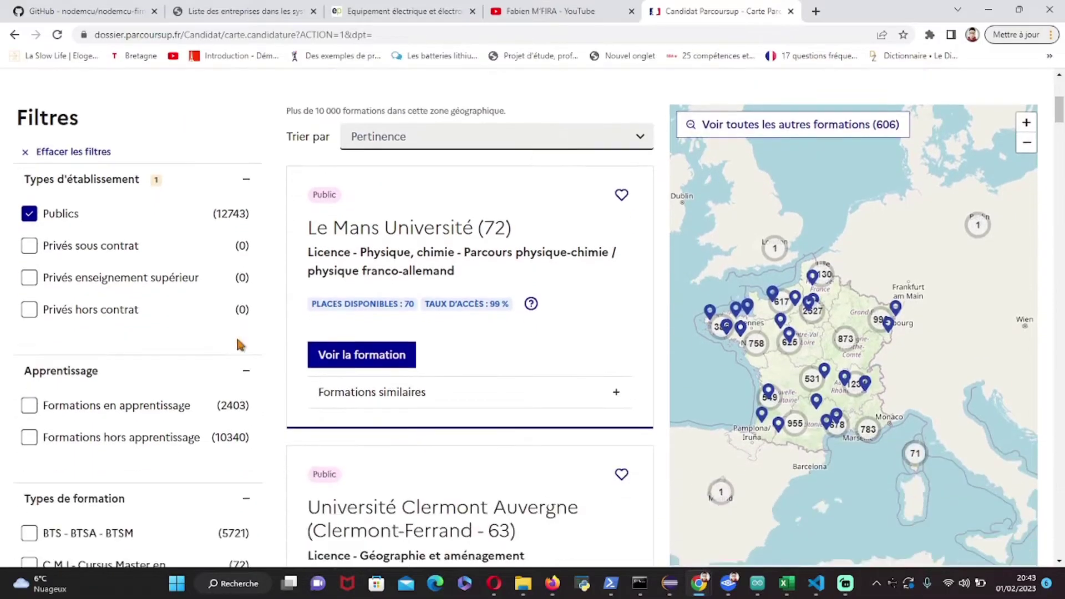
{"action": "scroll", "coordinate": [238, 344], "scroll_direction": "down", "scroll_amount": 1}
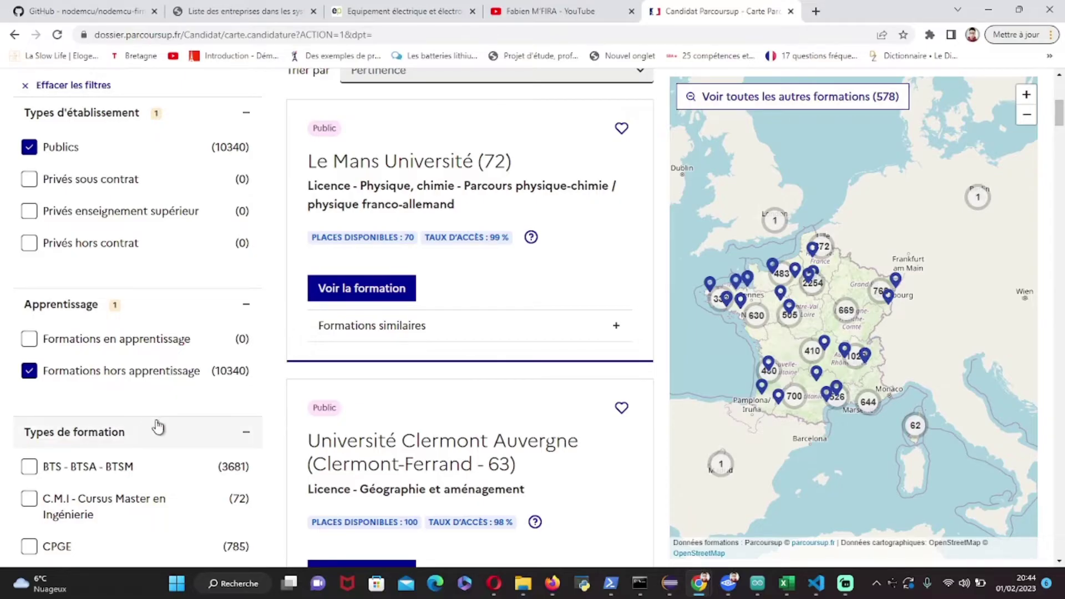
{"action": "scroll", "coordinate": [155, 429], "scroll_direction": "down", "scroll_amount": 3}
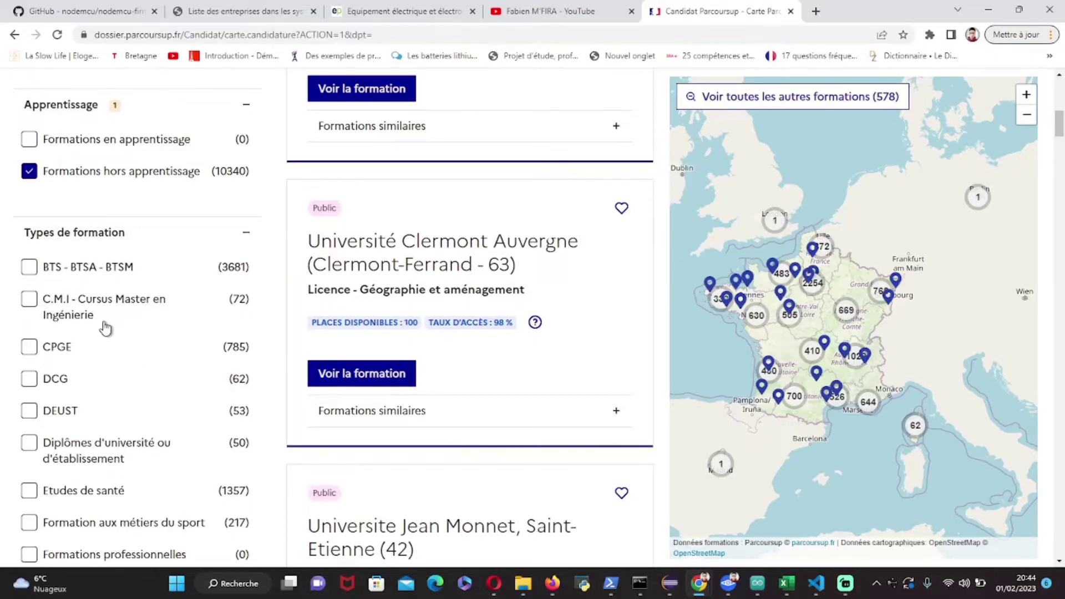
{"action": "scroll", "coordinate": [108, 338], "scroll_direction": "down", "scroll_amount": 3}
{"action": "scroll", "coordinate": [109, 342], "scroll_direction": "down", "scroll_amount": 3}
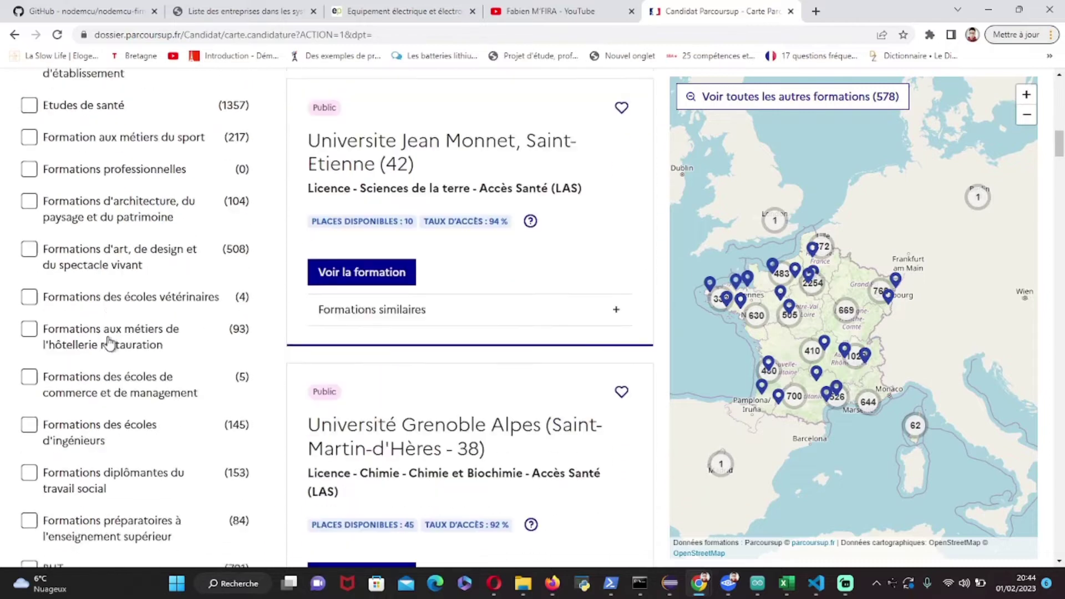
{"action": "scroll", "coordinate": [114, 337], "scroll_direction": "down", "scroll_amount": 3}
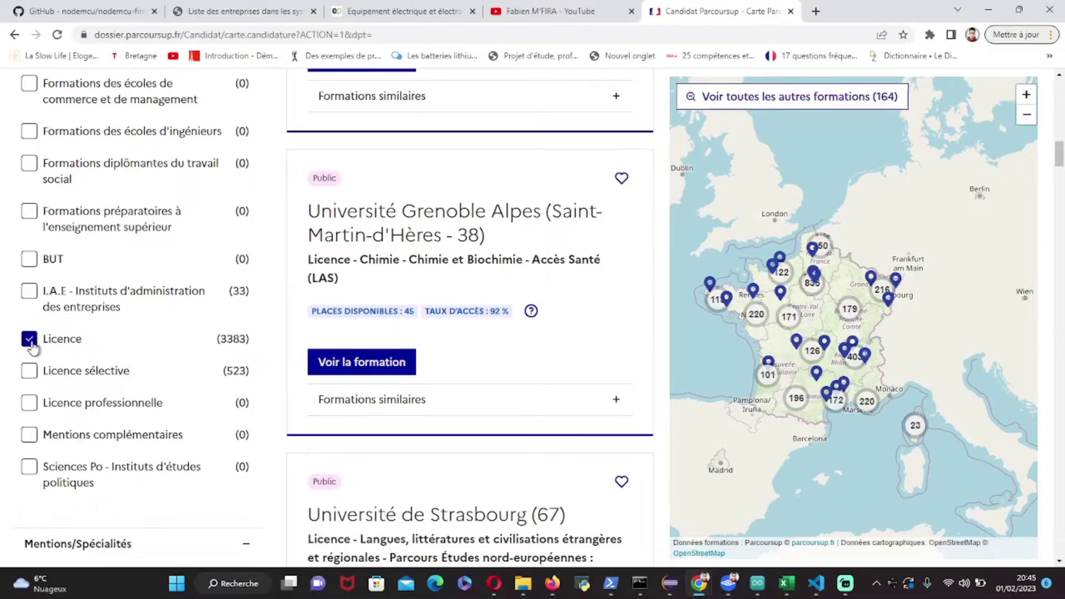
- Examine the filtered Licence results, checking each university's programme, available places and access rate
{"action": "scroll", "coordinate": [524, 369], "scroll_direction": "up", "scroll_amount": 10}
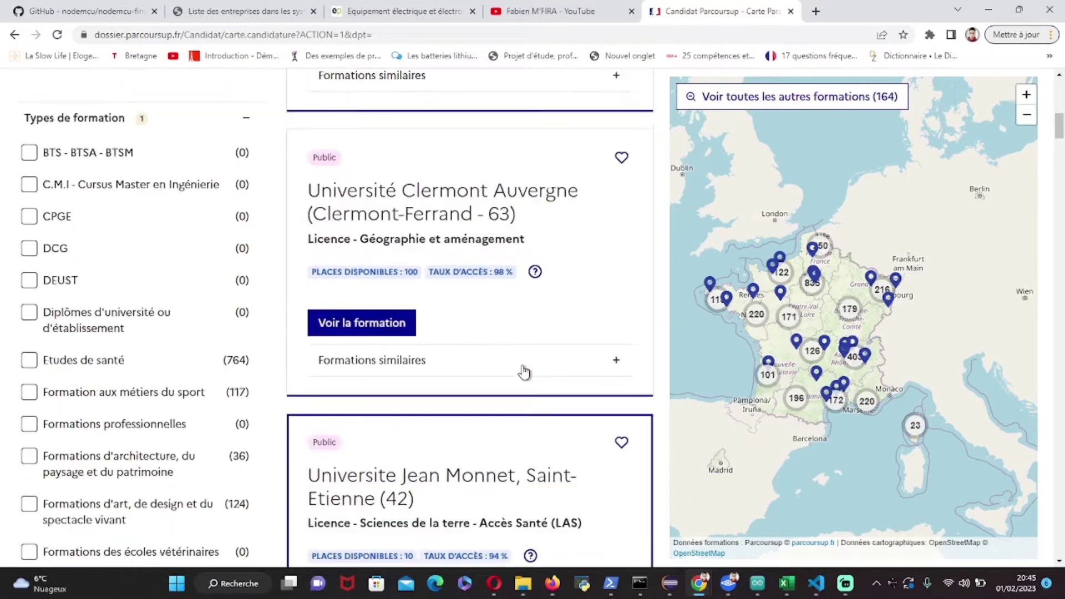
{"action": "scroll", "coordinate": [524, 371], "scroll_direction": "up", "scroll_amount": 10}
{"action": "scroll", "coordinate": [524, 377], "scroll_direction": "down", "scroll_amount": 4}
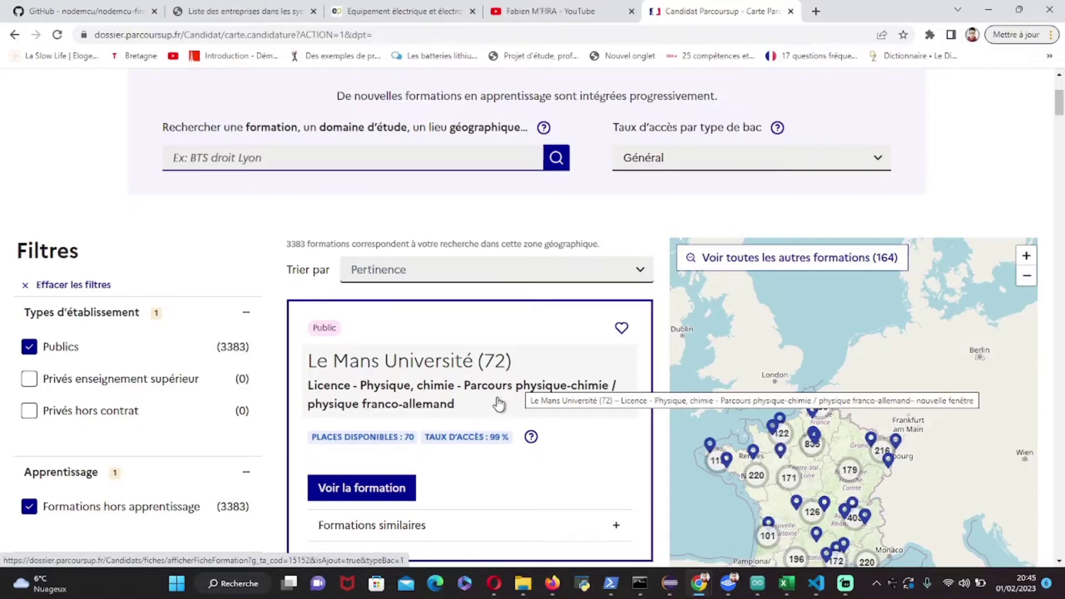
{"action": "scroll", "coordinate": [499, 404], "scroll_direction": "down", "scroll_amount": 6}
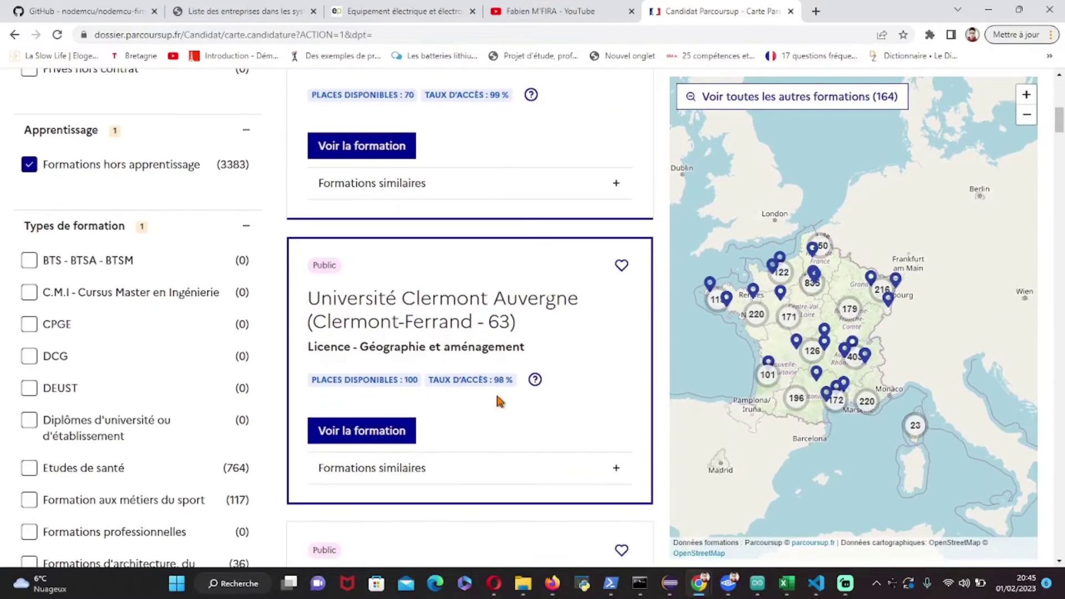
{"action": "scroll", "coordinate": [498, 401], "scroll_direction": "down", "scroll_amount": 3}
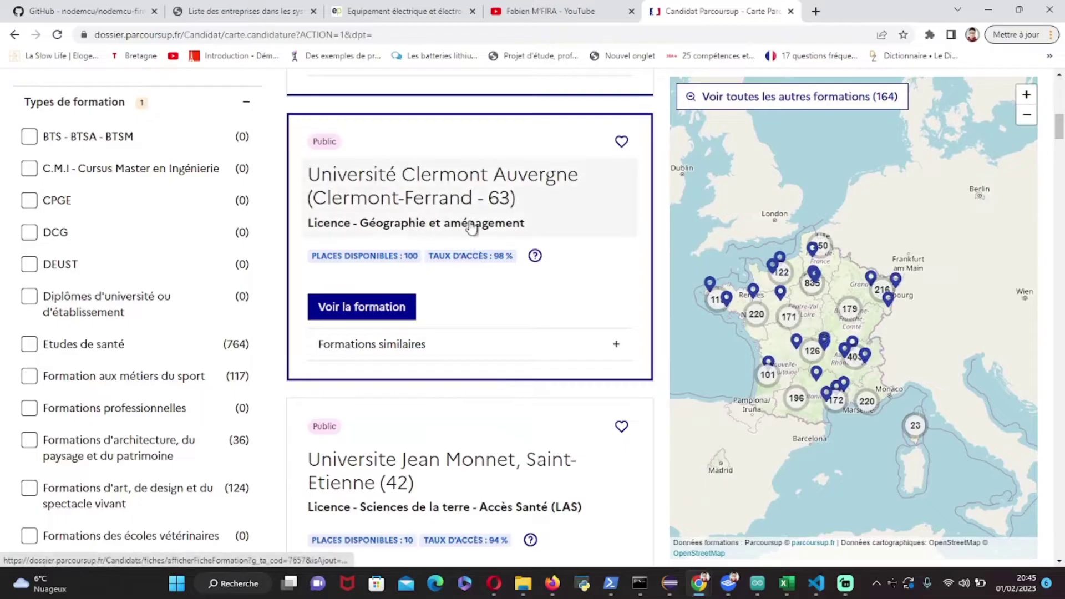
{"action": "scroll", "coordinate": [452, 288], "scroll_direction": "down", "scroll_amount": 2}
{"action": "scroll", "coordinate": [492, 364], "scroll_direction": "down", "scroll_amount": 3}
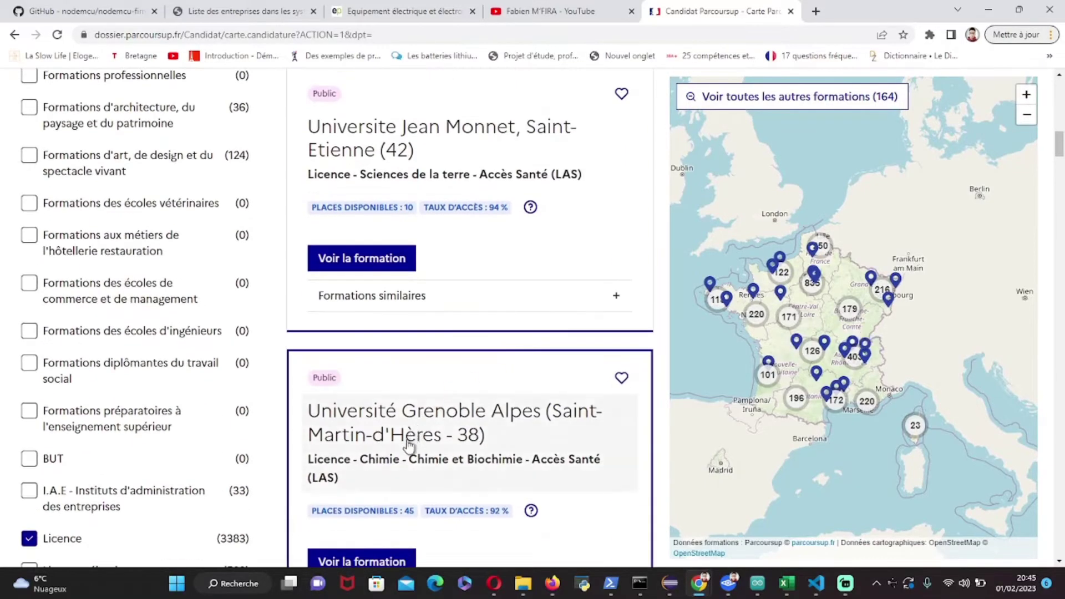
{"action": "scroll", "coordinate": [532, 444], "scroll_direction": "down", "scroll_amount": 4}
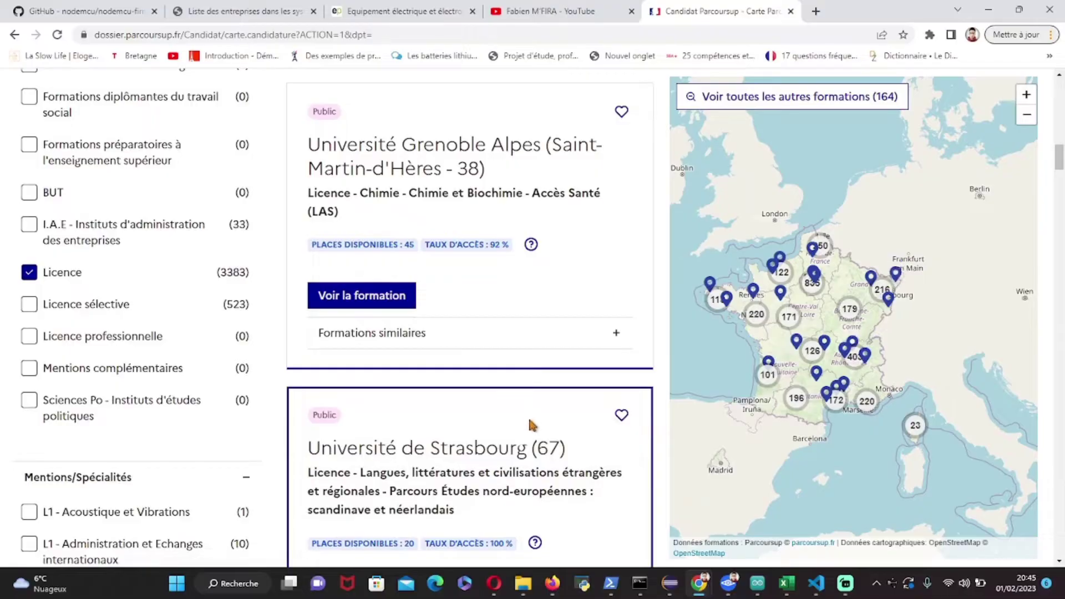
{"action": "scroll", "coordinate": [430, 436], "scroll_direction": "down", "scroll_amount": 1}
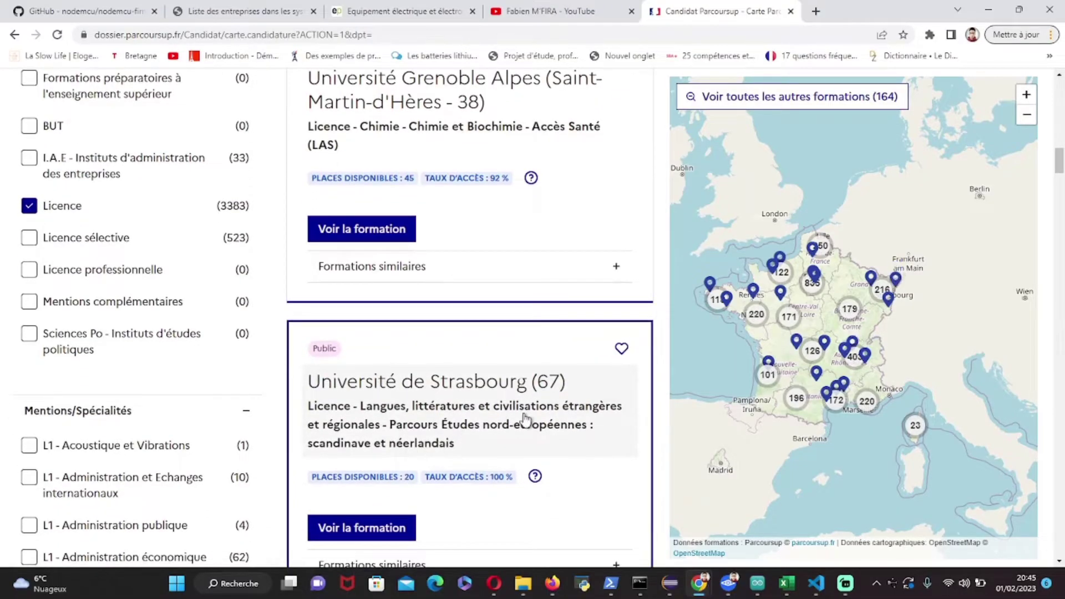
{"action": "scroll", "coordinate": [527, 417], "scroll_direction": "down", "scroll_amount": 2}
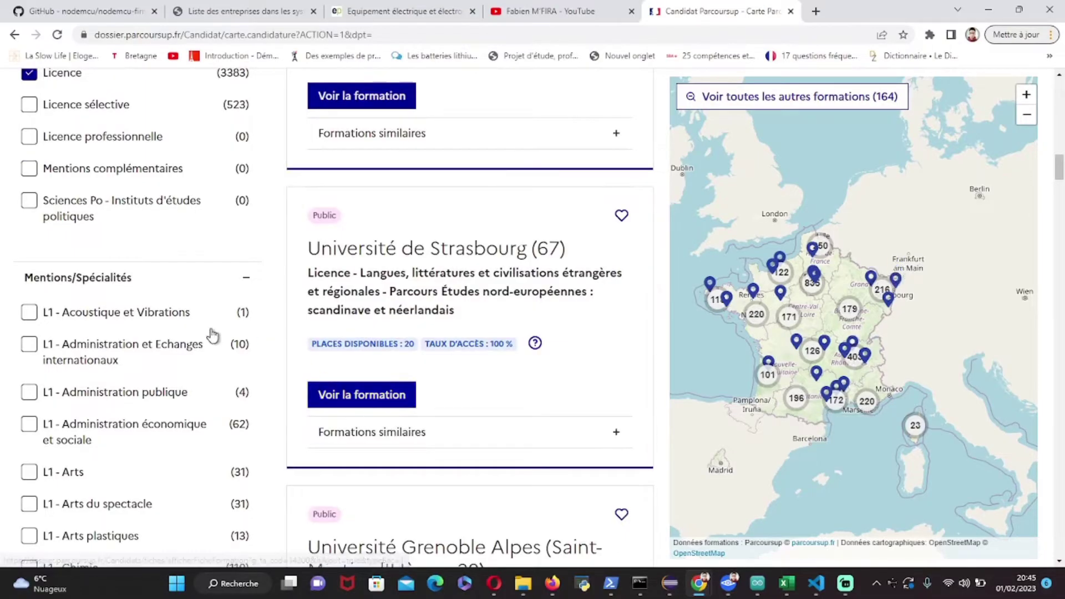
- Narrow the Mentions/Spécialités filter to L1 - Informatique
{"action": "scroll", "coordinate": [166, 278], "scroll_direction": "up", "scroll_amount": 2}
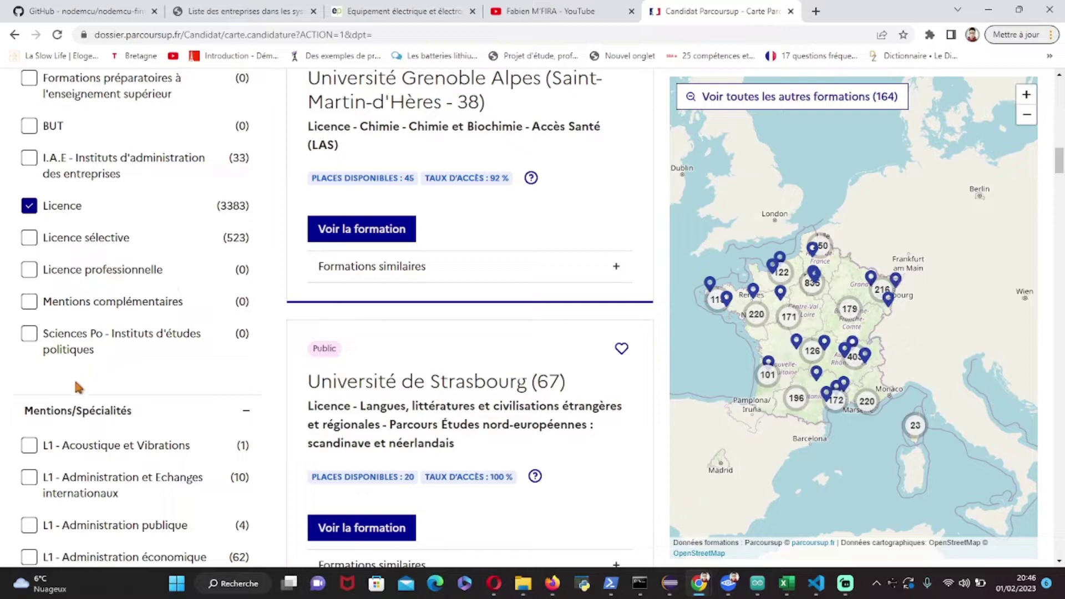
{"action": "scroll", "coordinate": [83, 422], "scroll_direction": "down", "scroll_amount": 2}
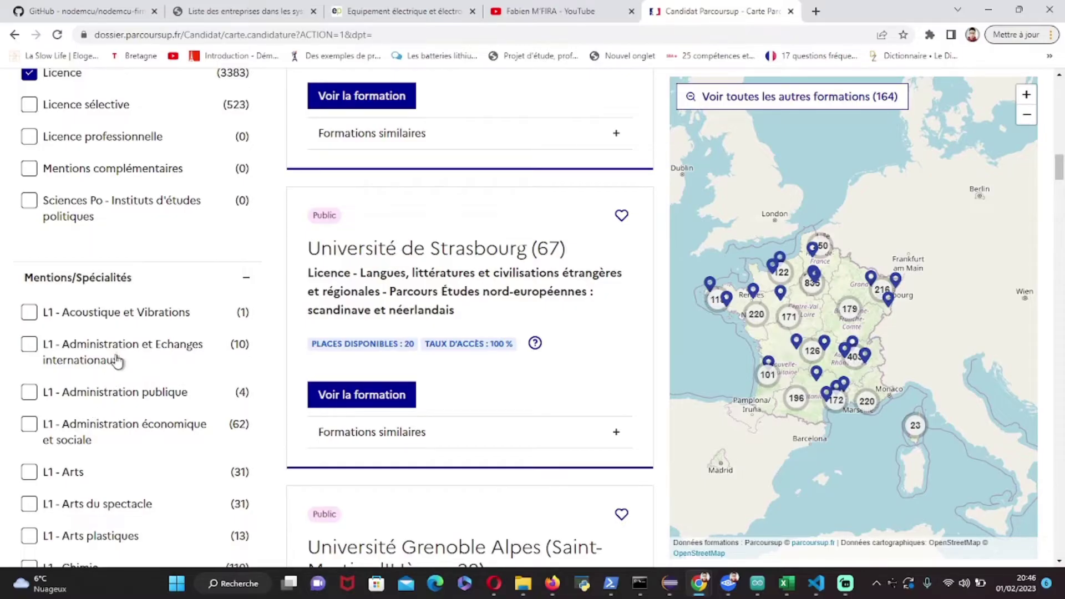
{"action": "scroll", "coordinate": [115, 353], "scroll_direction": "down", "scroll_amount": 1}
{"action": "scroll", "coordinate": [115, 353], "scroll_direction": "down", "scroll_amount": 1}
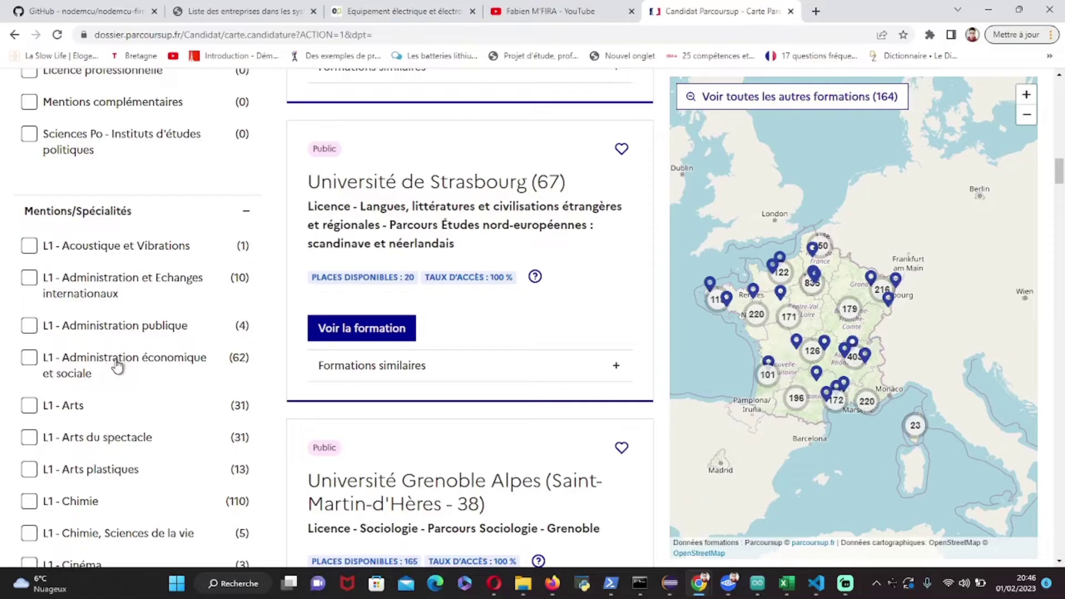
{"action": "scroll", "coordinate": [128, 363], "scroll_direction": "down", "scroll_amount": 5}
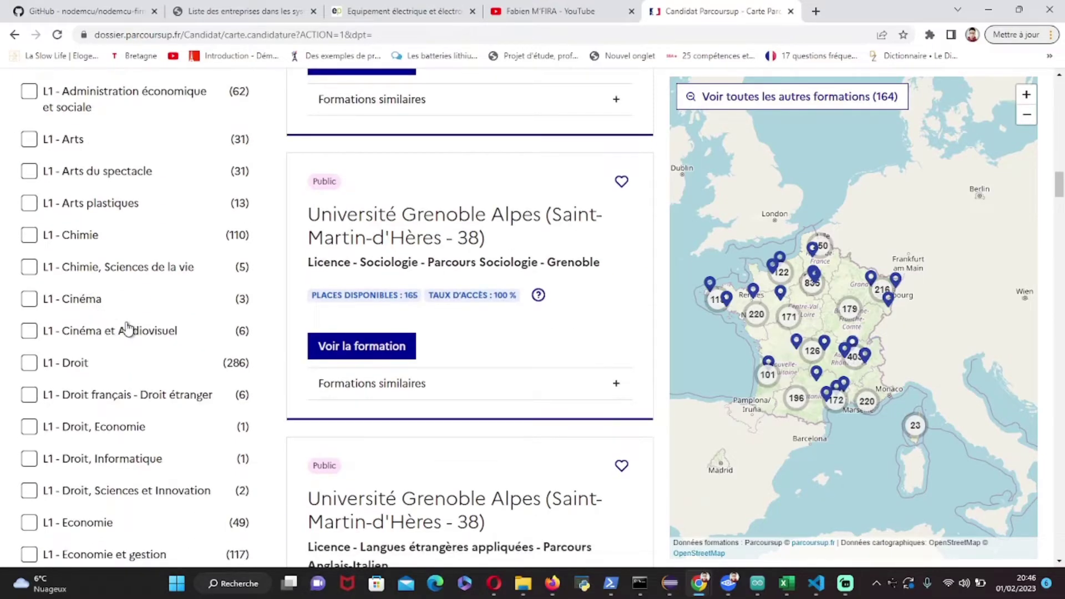
{"action": "scroll", "coordinate": [122, 338], "scroll_direction": "down", "scroll_amount": 5}
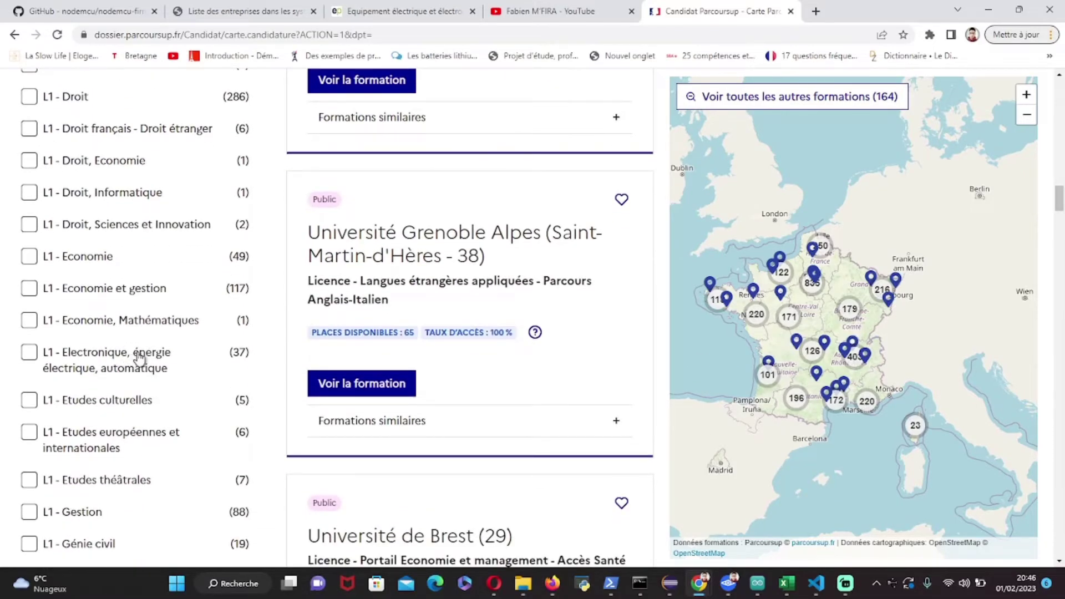
{"action": "scroll", "coordinate": [138, 359], "scroll_direction": "down", "scroll_amount": 7}
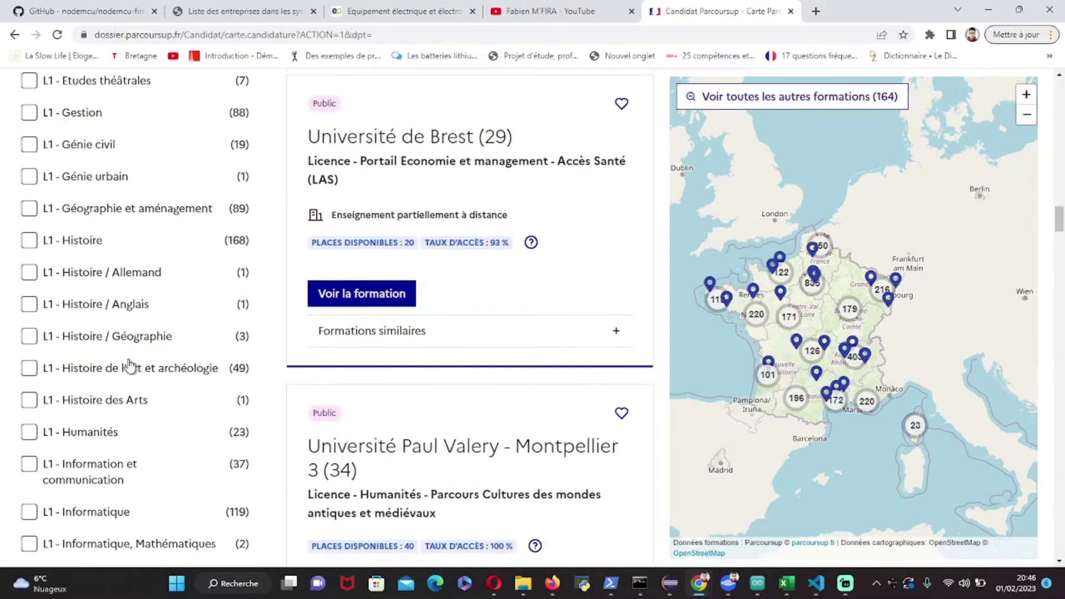
{"action": "scroll", "coordinate": [129, 366], "scroll_direction": "down", "scroll_amount": 2}
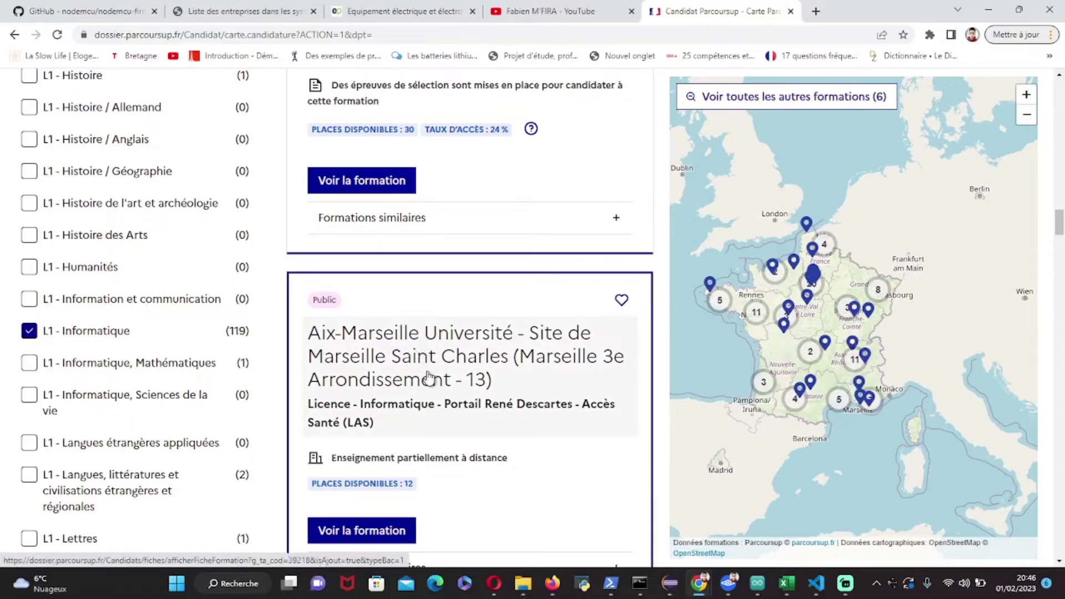
- Open the Licence - Informatique formation at Université d'Amiens (80) and look over the start of its page
{"action": "scroll", "coordinate": [430, 381], "scroll_direction": "up", "scroll_amount": 2}
{"action": "scroll", "coordinate": [430, 382], "scroll_direction": "up", "scroll_amount": 9}
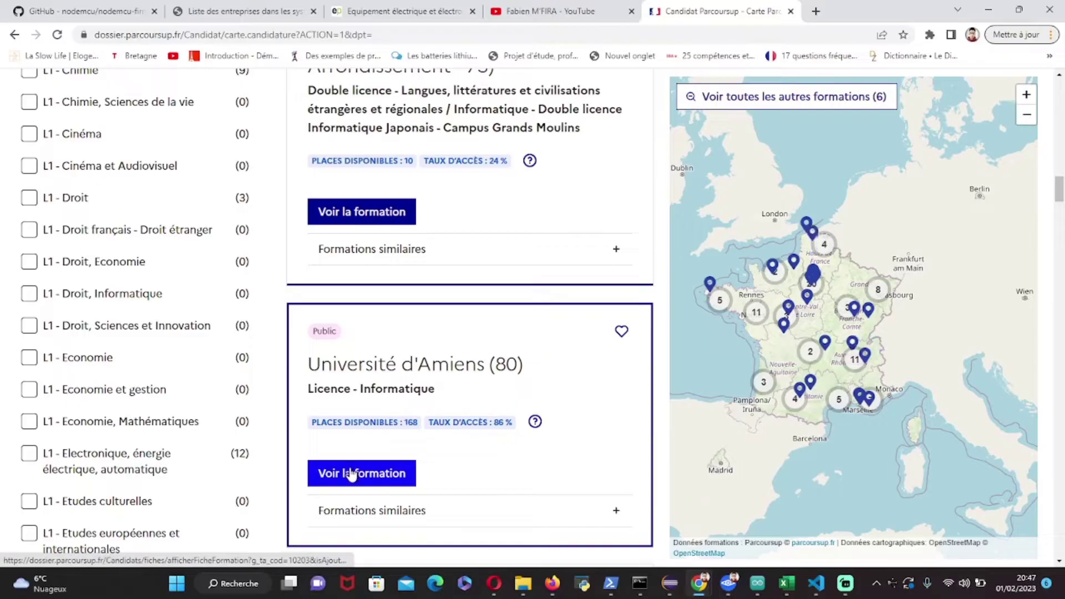
{"action": "left_click", "coordinate": [372, 475]}
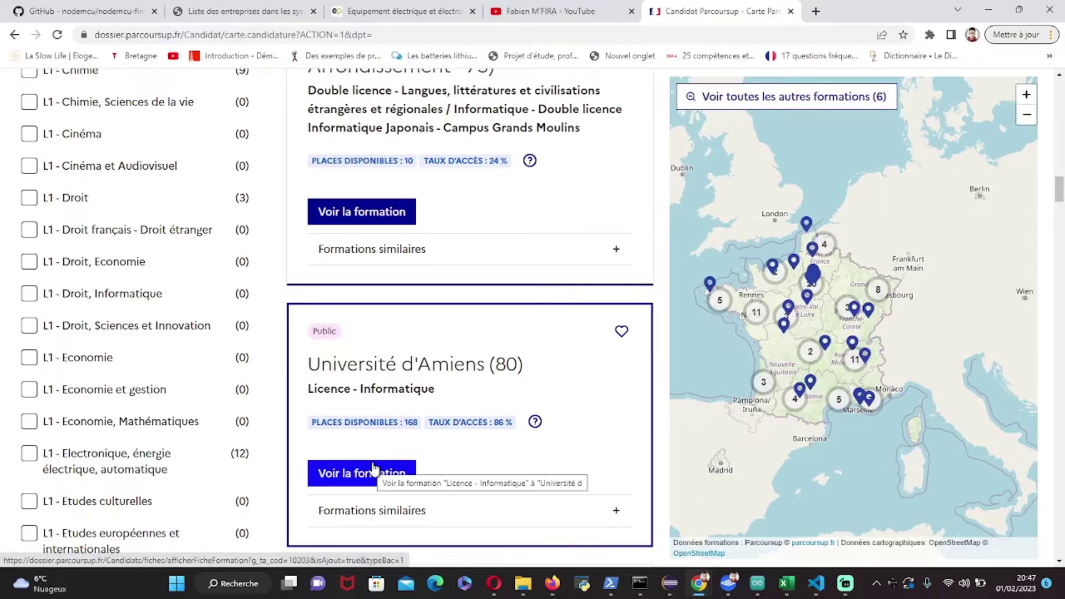
{"action": "left_click", "coordinate": [373, 469]}
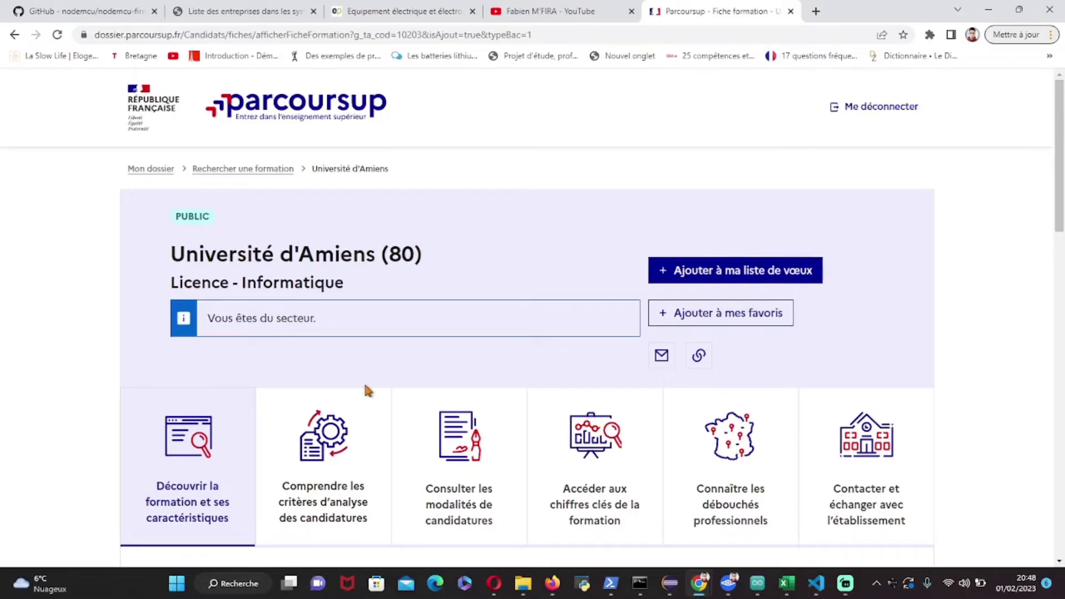
{"action": "scroll", "coordinate": [419, 326], "scroll_direction": "down", "scroll_amount": 1}
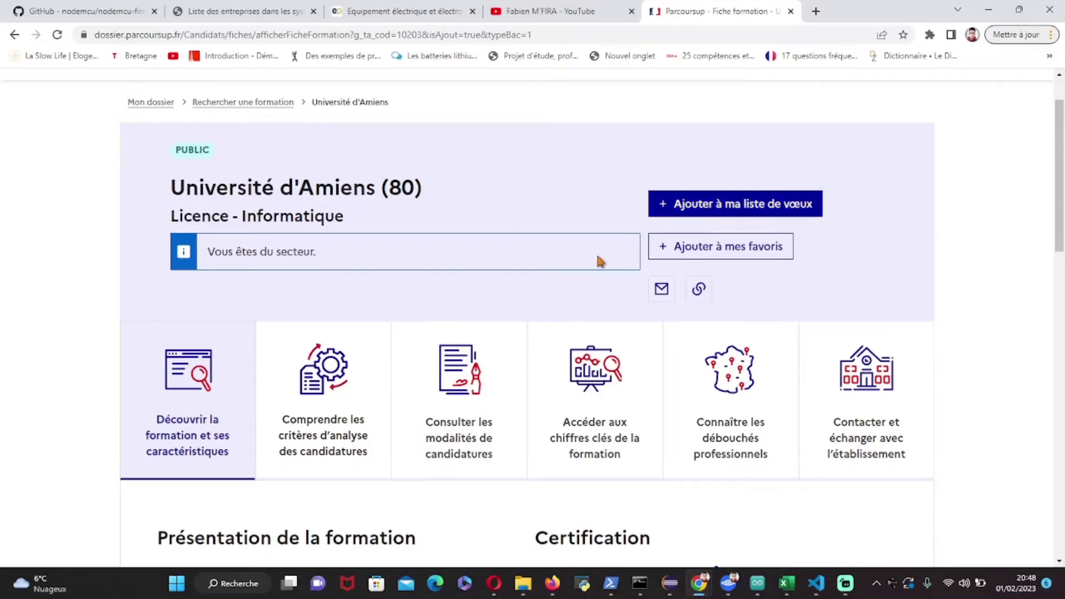
{"action": "scroll", "coordinate": [443, 319], "scroll_direction": "down", "scroll_amount": 1}
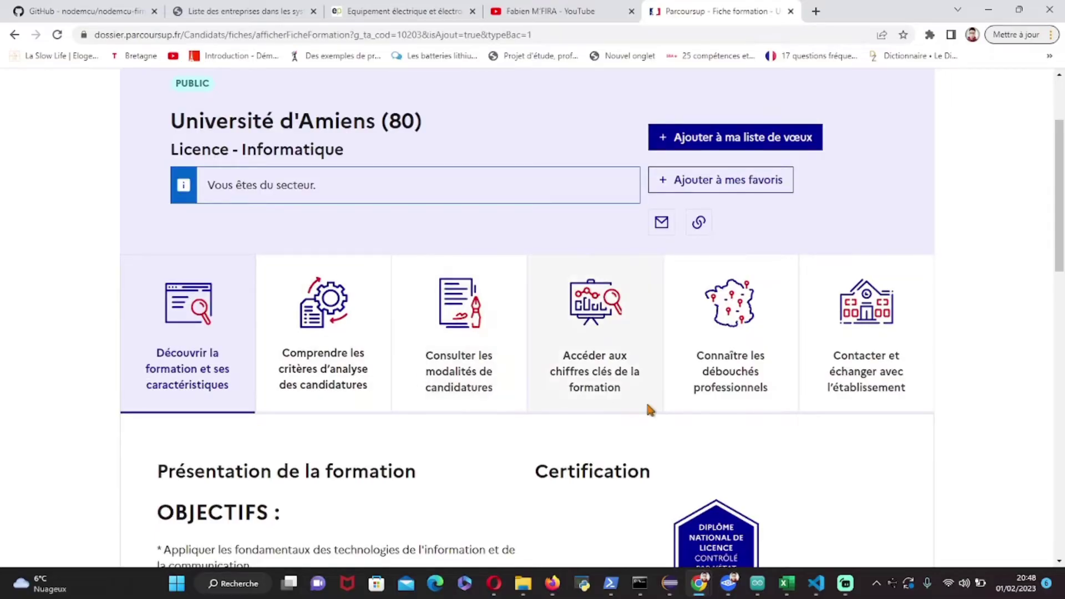
- Read through the Licence - Informatique page at Université d'Amiens (80), covering objectives, open days, scholarships and tuition fees
{"action": "scroll", "coordinate": [661, 391], "scroll_direction": "down", "scroll_amount": 3}
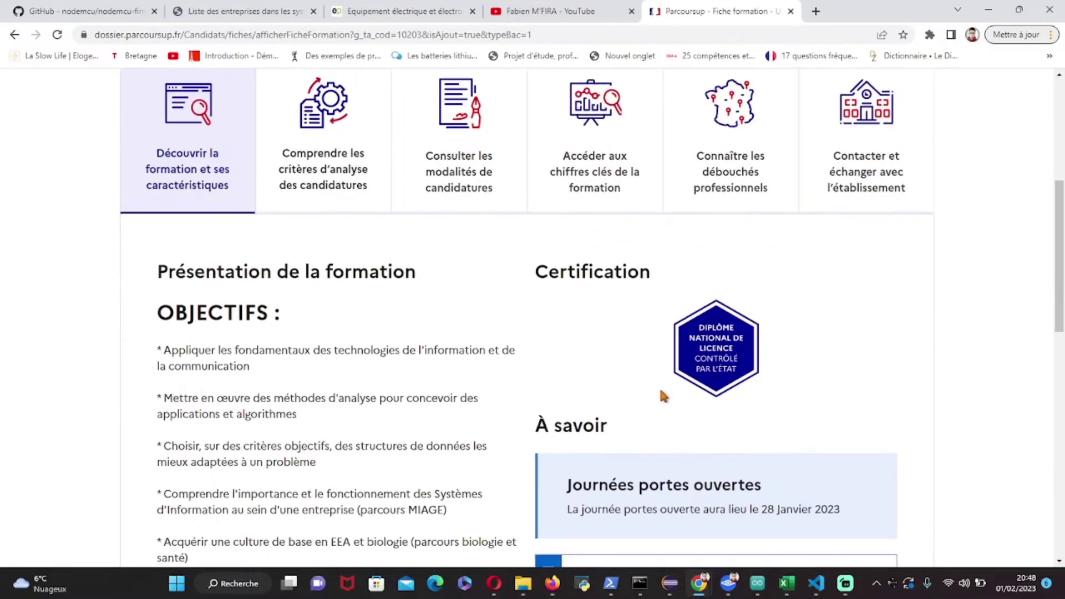
{"action": "scroll", "coordinate": [660, 391], "scroll_direction": "down", "scroll_amount": 2}
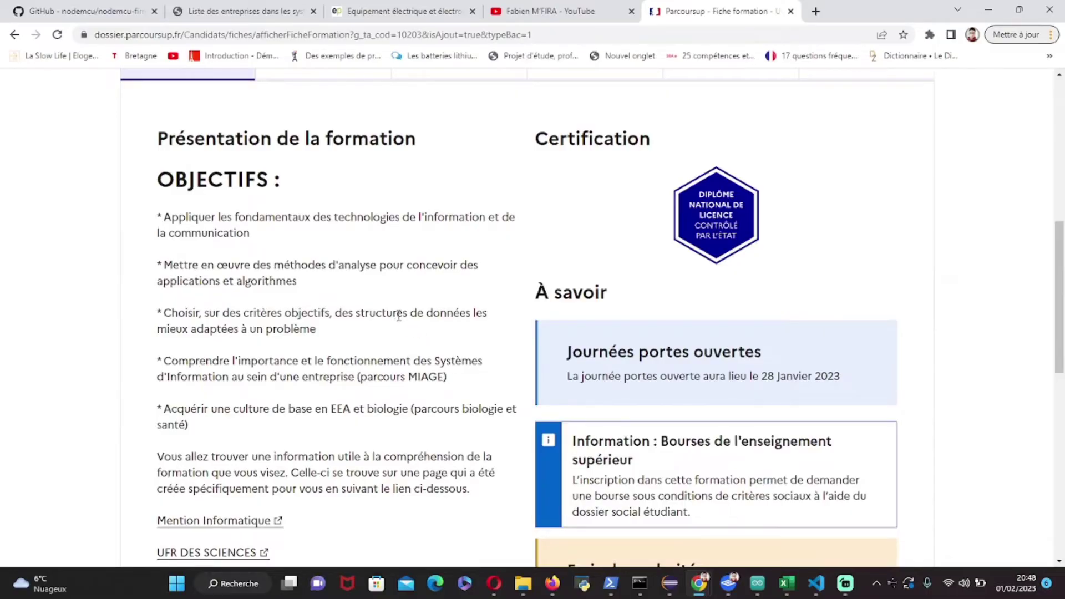
{"action": "scroll", "coordinate": [402, 314], "scroll_direction": "down", "scroll_amount": 1}
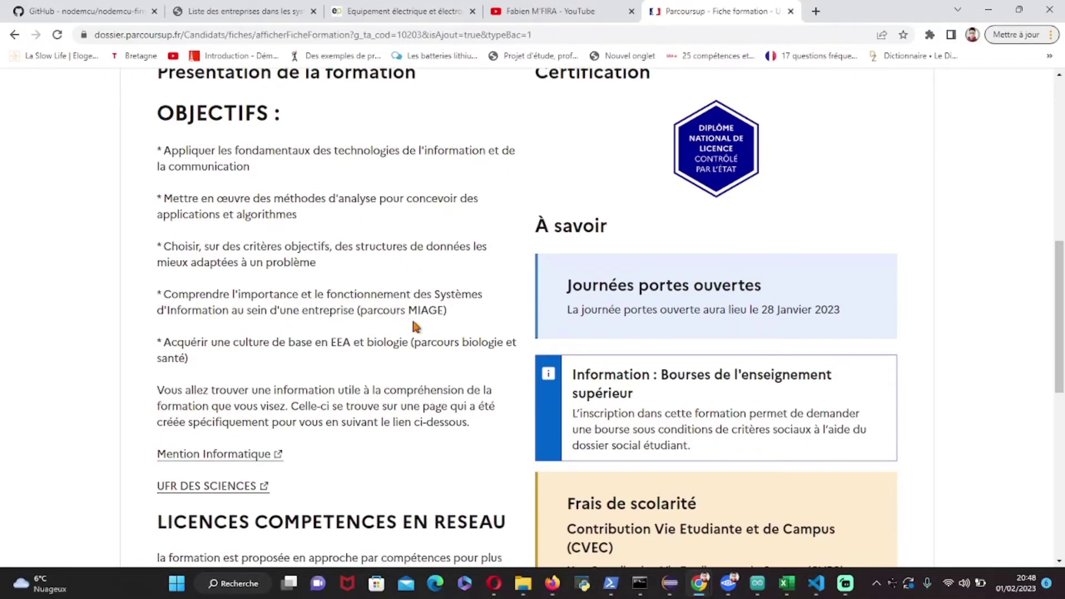
{"action": "scroll", "coordinate": [579, 364], "scroll_direction": "down", "scroll_amount": 5}
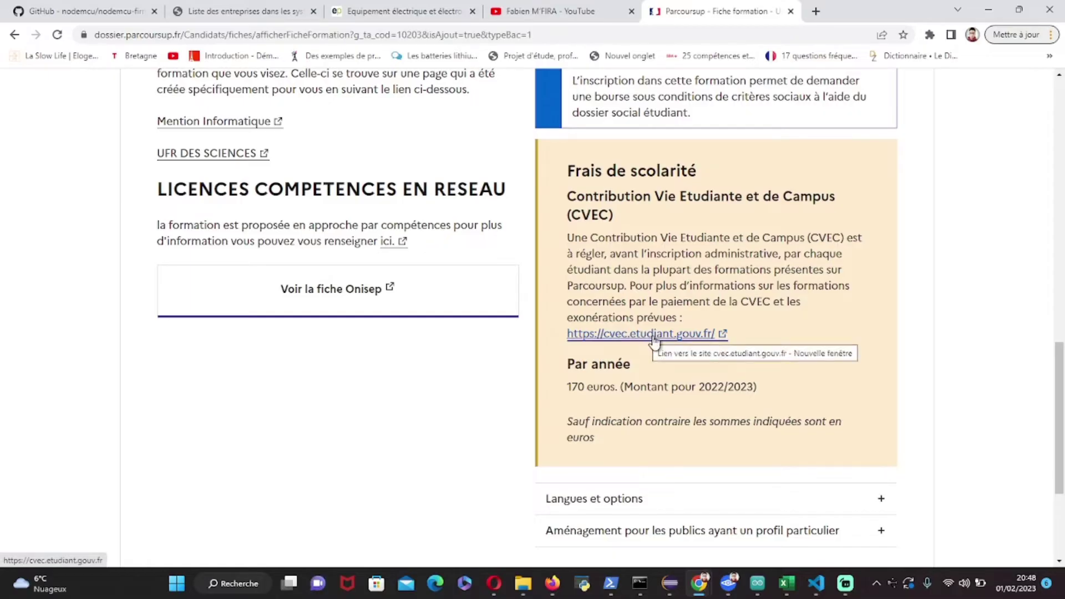
{"action": "scroll", "coordinate": [639, 341], "scroll_direction": "up", "scroll_amount": 8}
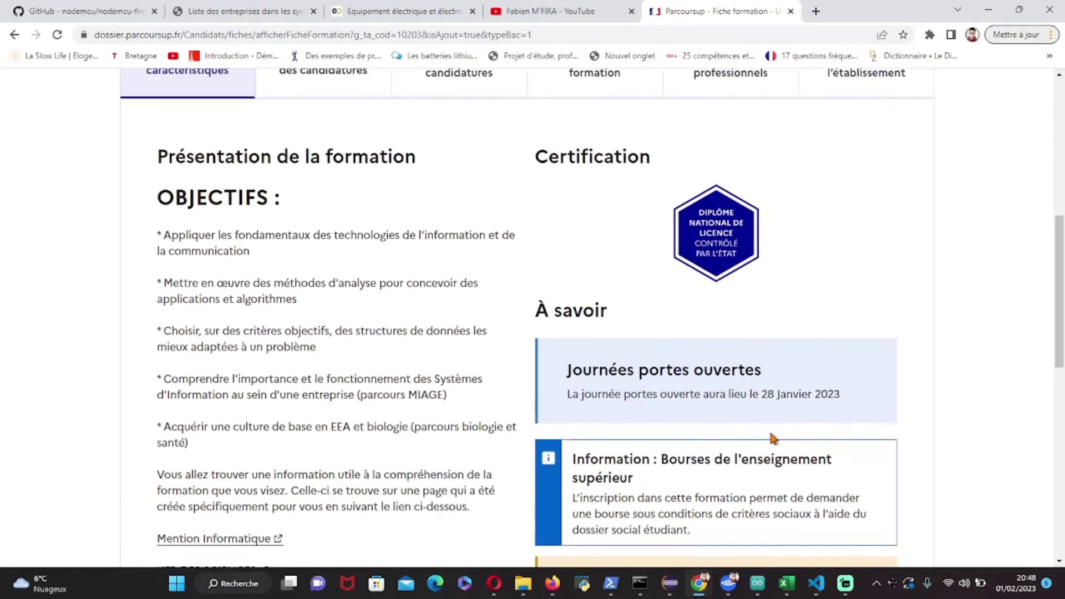
{"action": "scroll", "coordinate": [818, 460], "scroll_direction": "up", "scroll_amount": 6}
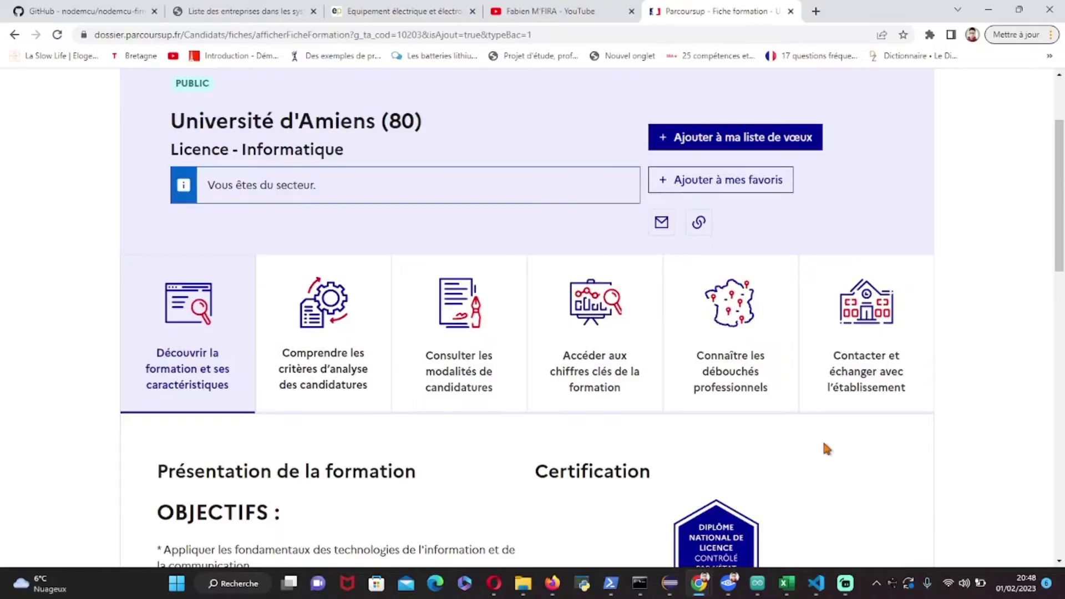
{"action": "scroll", "coordinate": [815, 432], "scroll_direction": "up", "scroll_amount": 2}
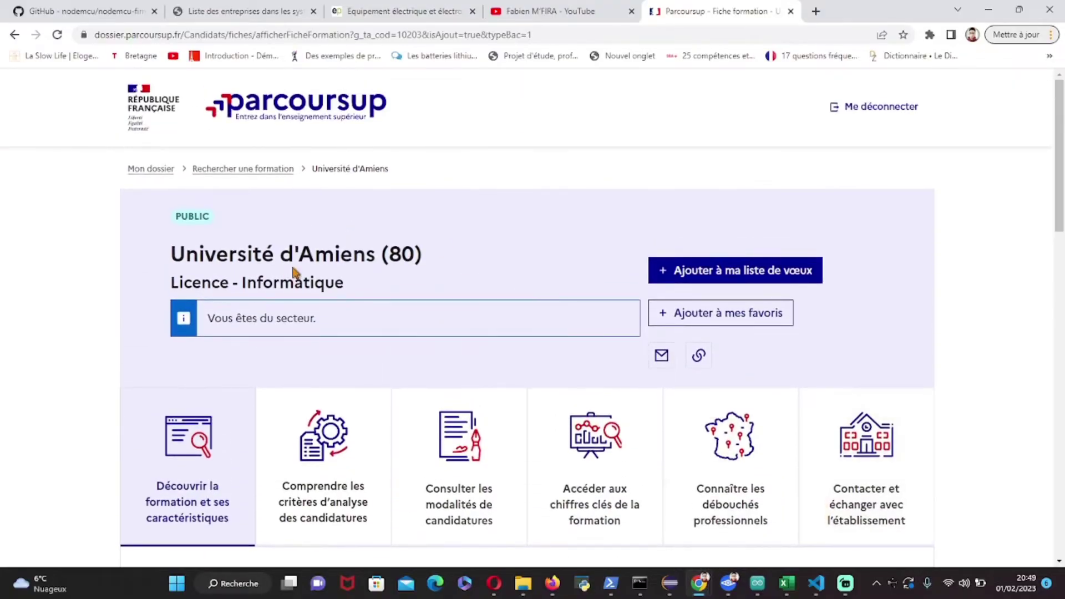
- Try to add Université d'Amiens' Licence - Informatique to the wish list, and return to the formation search
{"action": "left_click", "coordinate": [728, 275]}
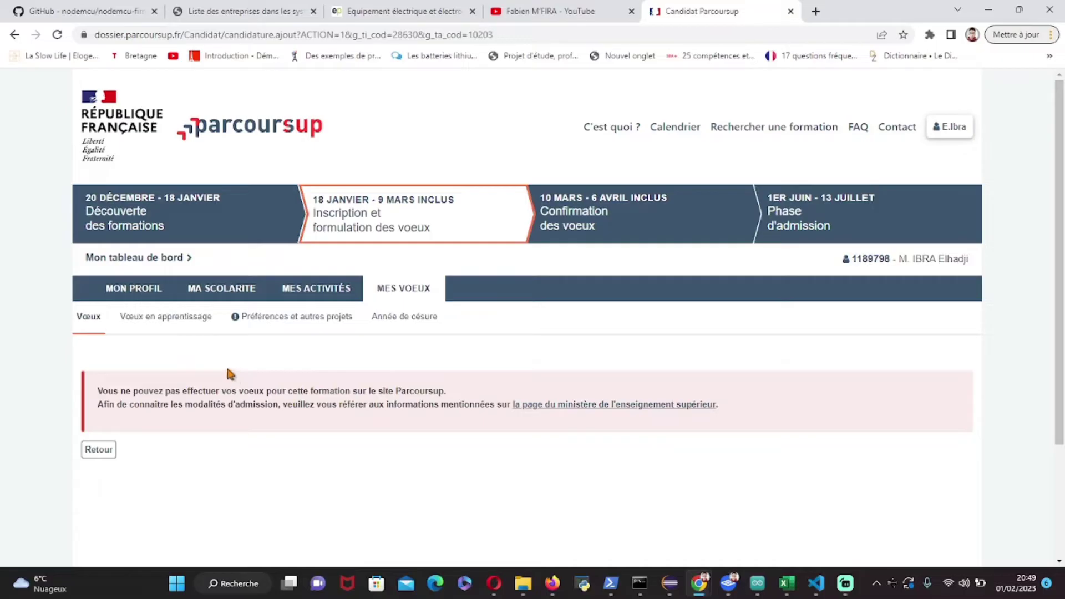
{"action": "left_click", "coordinate": [97, 458]}
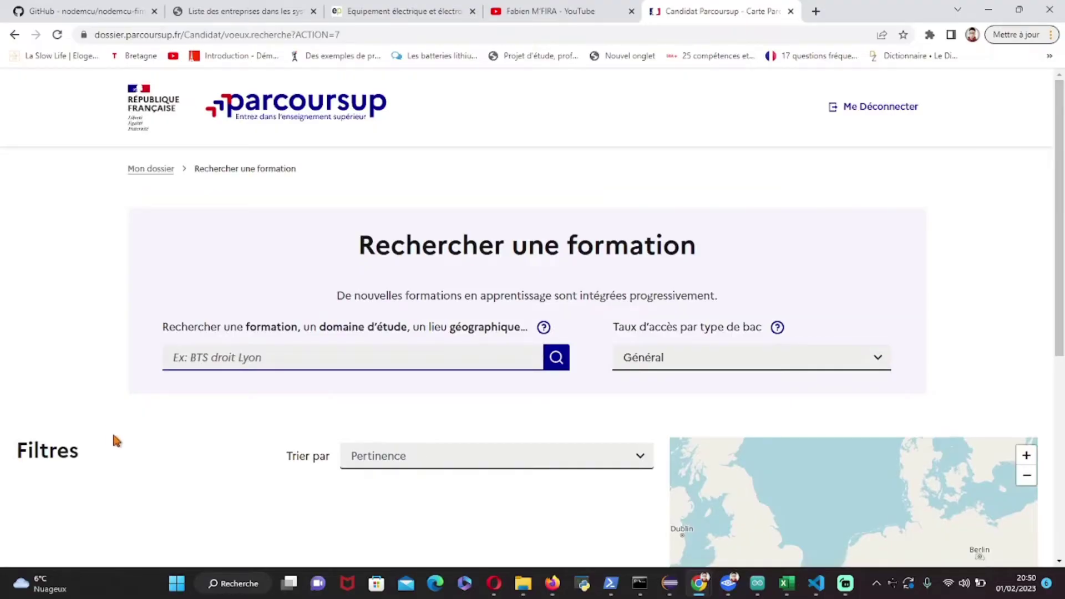
- Replace the Licence formation type filter with BTS - BTSA - BTSM
{"action": "scroll", "coordinate": [115, 438], "scroll_direction": "down", "scroll_amount": 2}
{"action": "scroll", "coordinate": [110, 468], "scroll_direction": "down", "scroll_amount": 1}
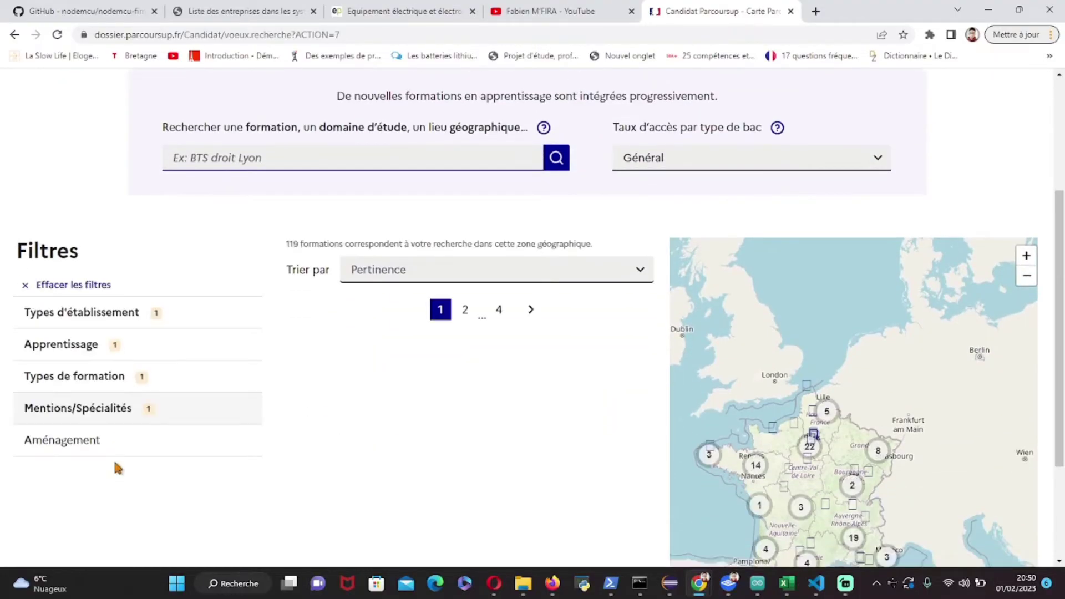
{"action": "scroll", "coordinate": [115, 459], "scroll_direction": "down", "scroll_amount": 1}
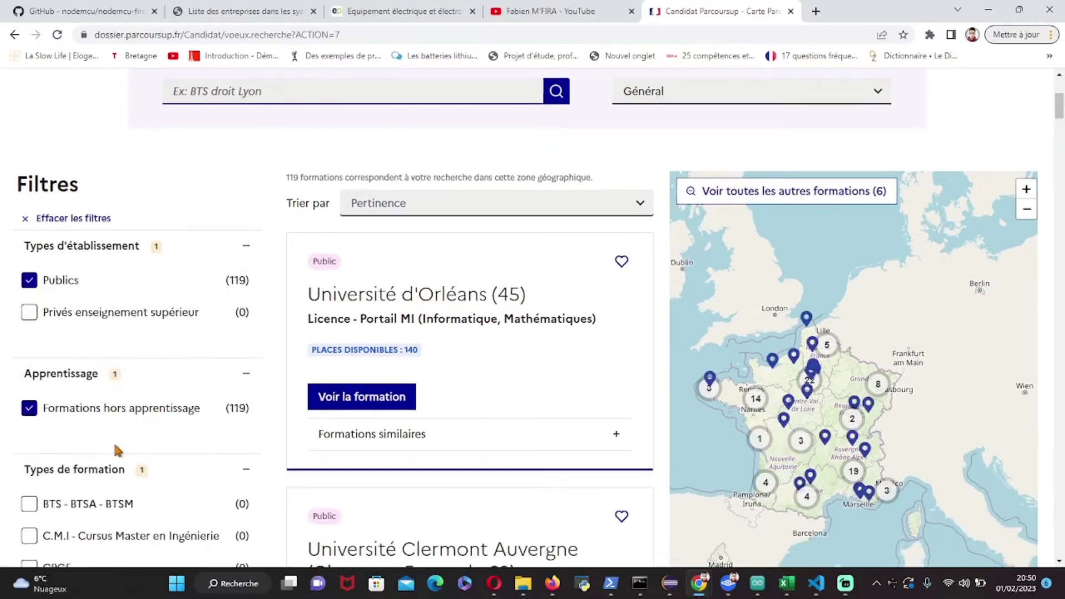
{"action": "scroll", "coordinate": [111, 446], "scroll_direction": "down", "scroll_amount": 7}
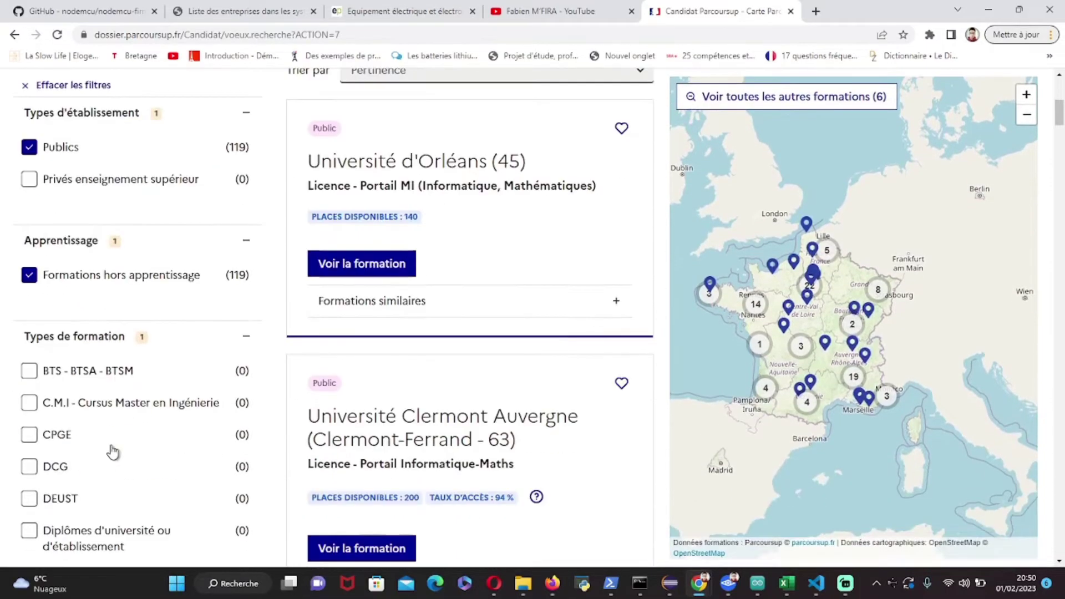
{"action": "scroll", "coordinate": [112, 452], "scroll_direction": "down", "scroll_amount": 6}
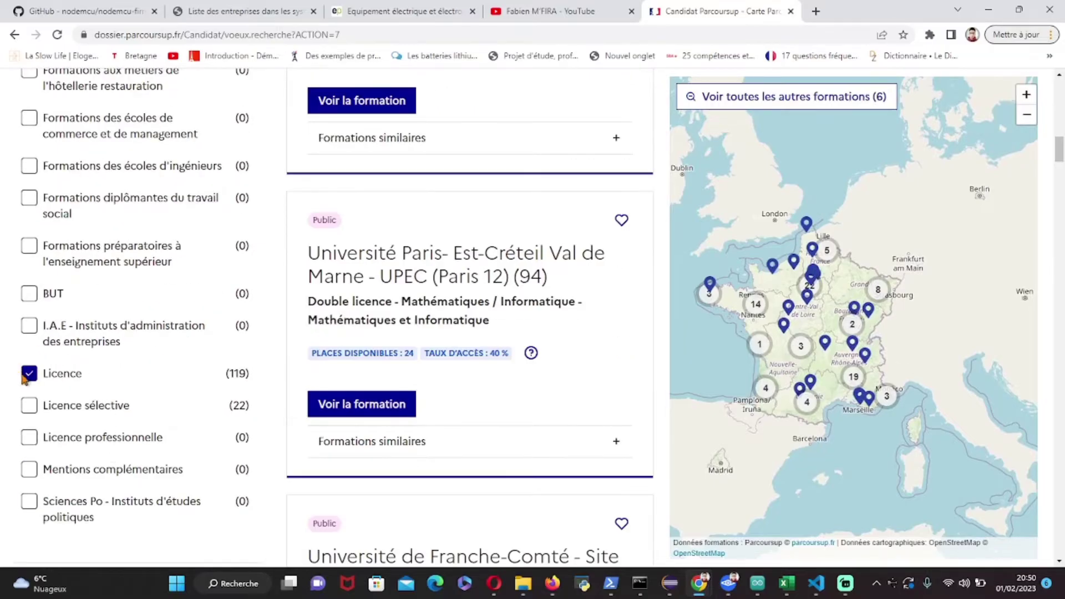
{"action": "left_click", "coordinate": [28, 380]}
{"action": "scroll", "coordinate": [64, 387], "scroll_direction": "down", "scroll_amount": 10}
{"action": "scroll", "coordinate": [76, 394], "scroll_direction": "up", "scroll_amount": 11}
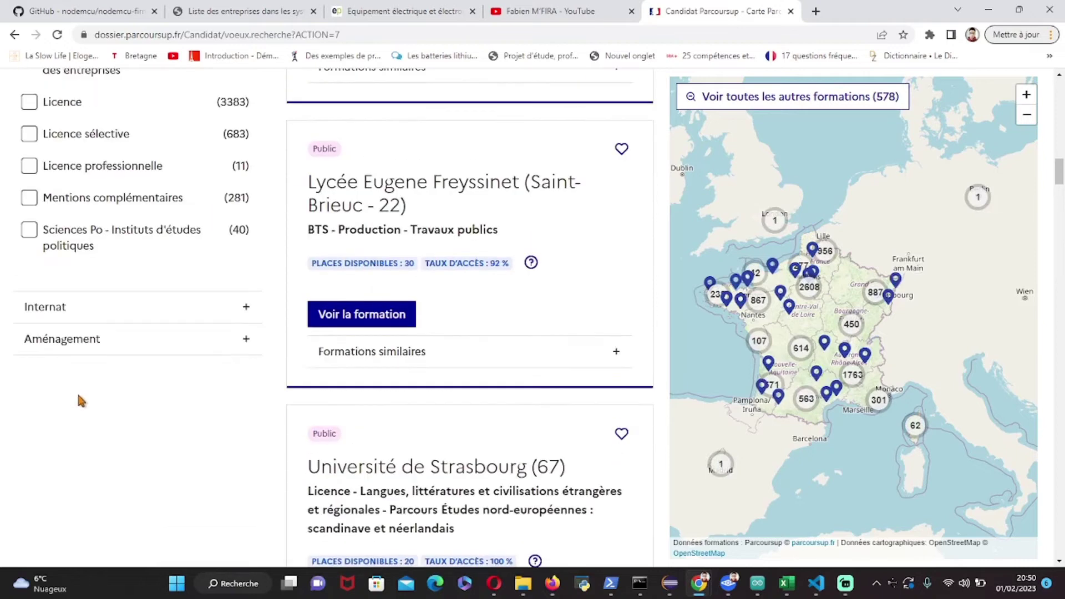
{"action": "scroll", "coordinate": [116, 394], "scroll_direction": "up", "scroll_amount": 5}
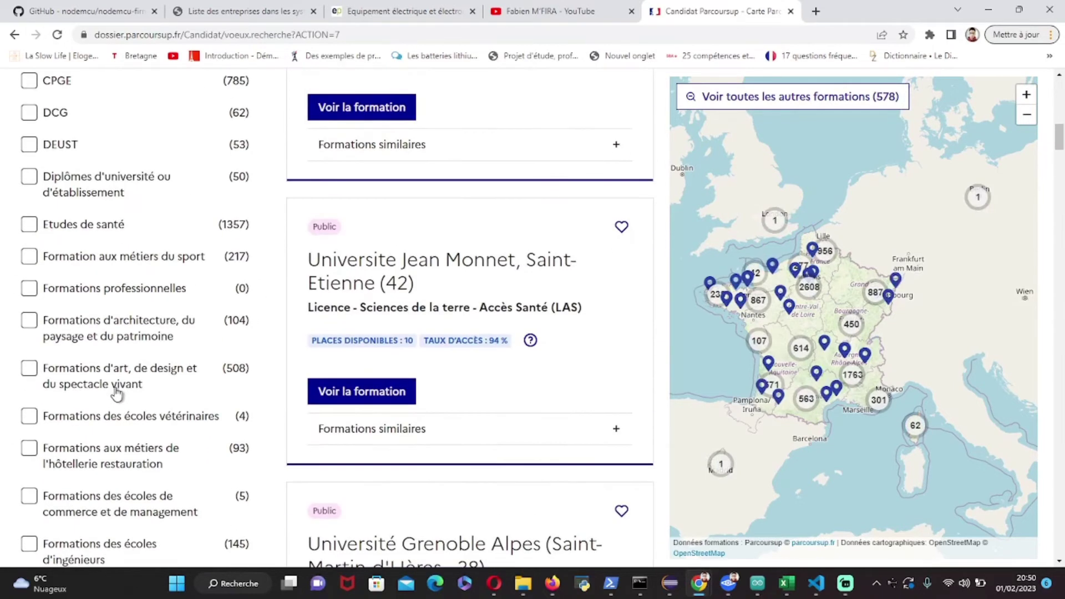
{"action": "scroll", "coordinate": [117, 394], "scroll_direction": "up", "scroll_amount": 4}
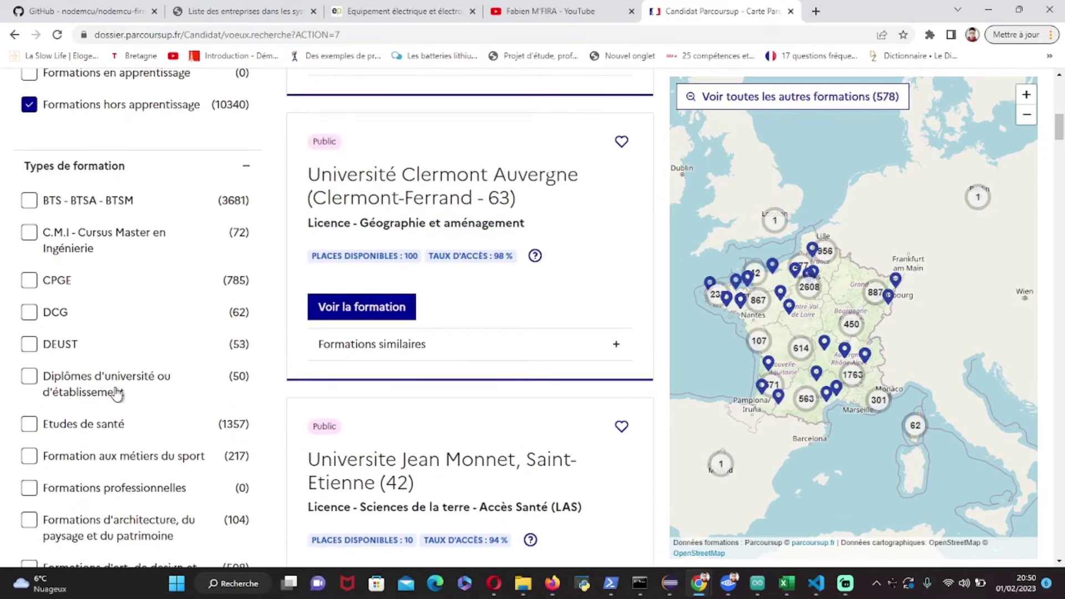
{"action": "scroll", "coordinate": [116, 392], "scroll_direction": "up", "scroll_amount": 4}
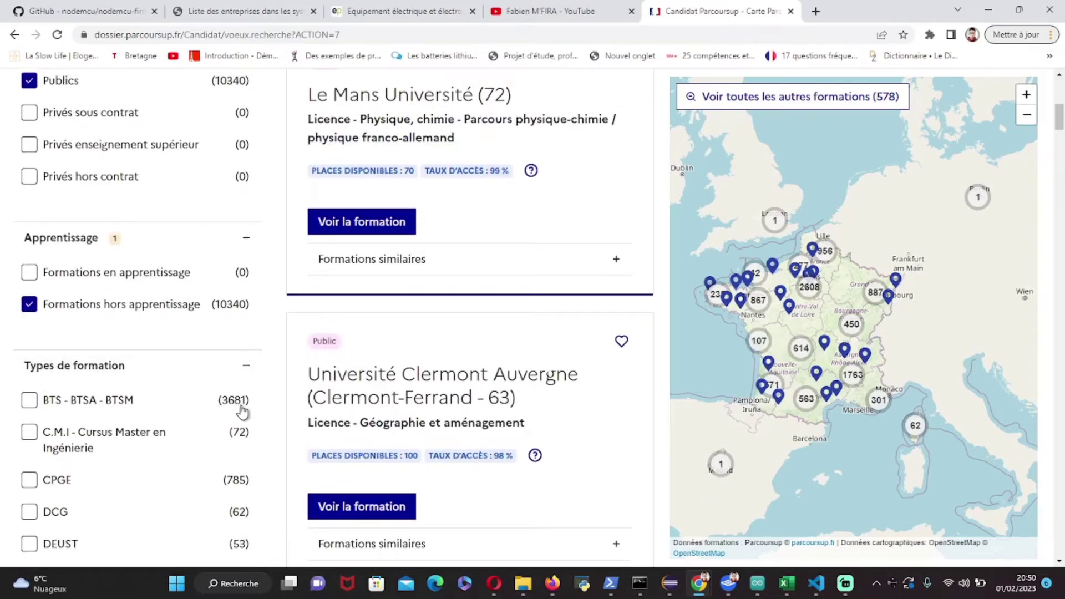
{"action": "left_click", "coordinate": [31, 403]}
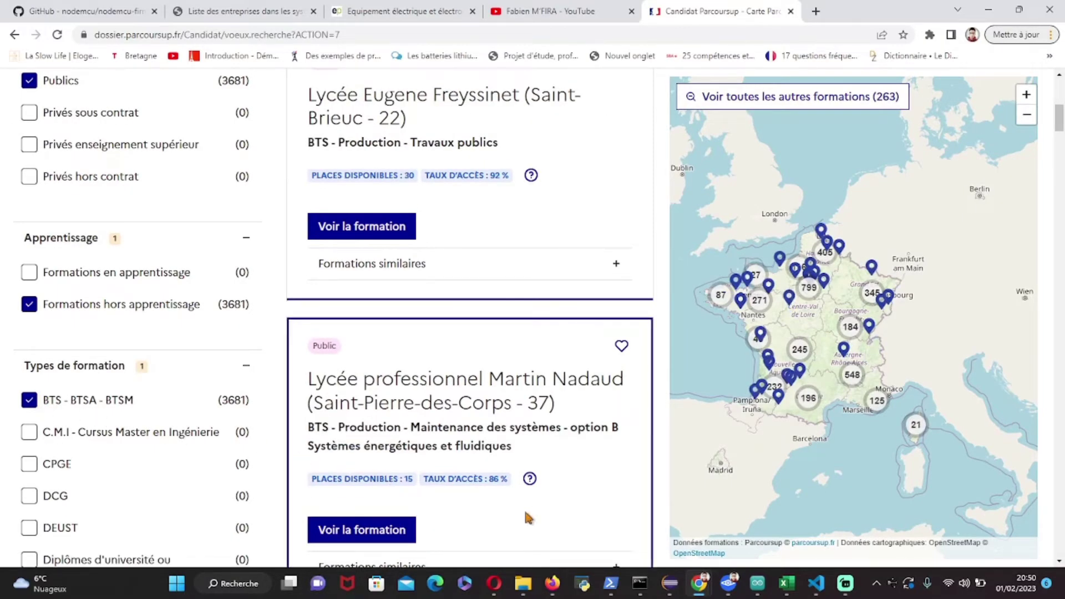
{"action": "scroll", "coordinate": [526, 513], "scroll_direction": "up", "scroll_amount": 1}
{"action": "scroll", "coordinate": [527, 520], "scroll_direction": "up", "scroll_amount": 1}
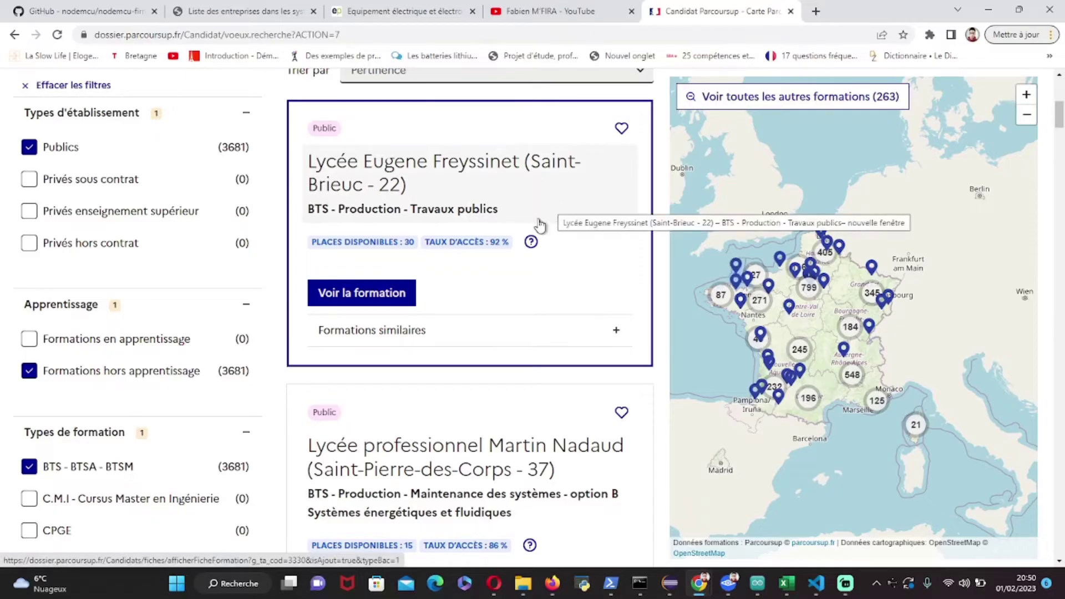
{"action": "scroll", "coordinate": [463, 286], "scroll_direction": "up", "scroll_amount": 5}
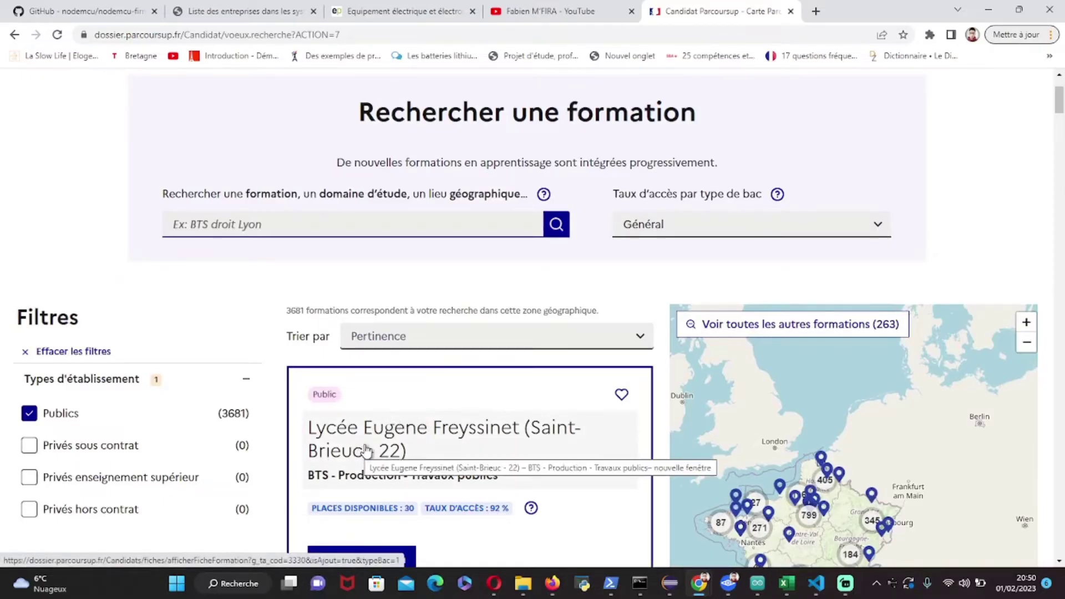
{"action": "left_click", "coordinate": [295, 227]}
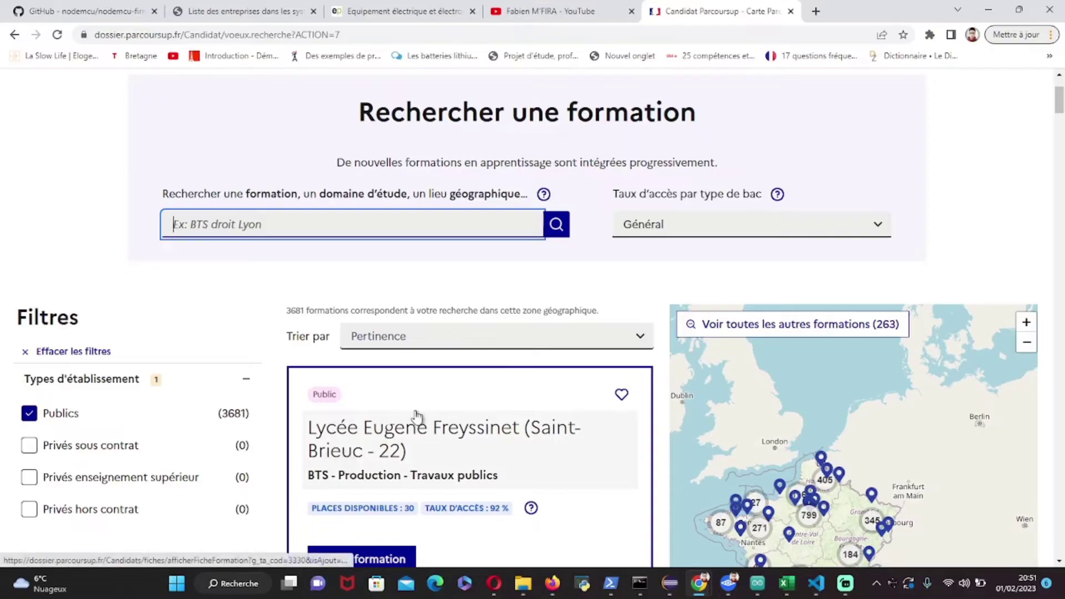
- Narrow the Mentions/Spécialités filter to BTS - Communication
{"action": "scroll", "coordinate": [174, 369], "scroll_direction": "down", "scroll_amount": 6}
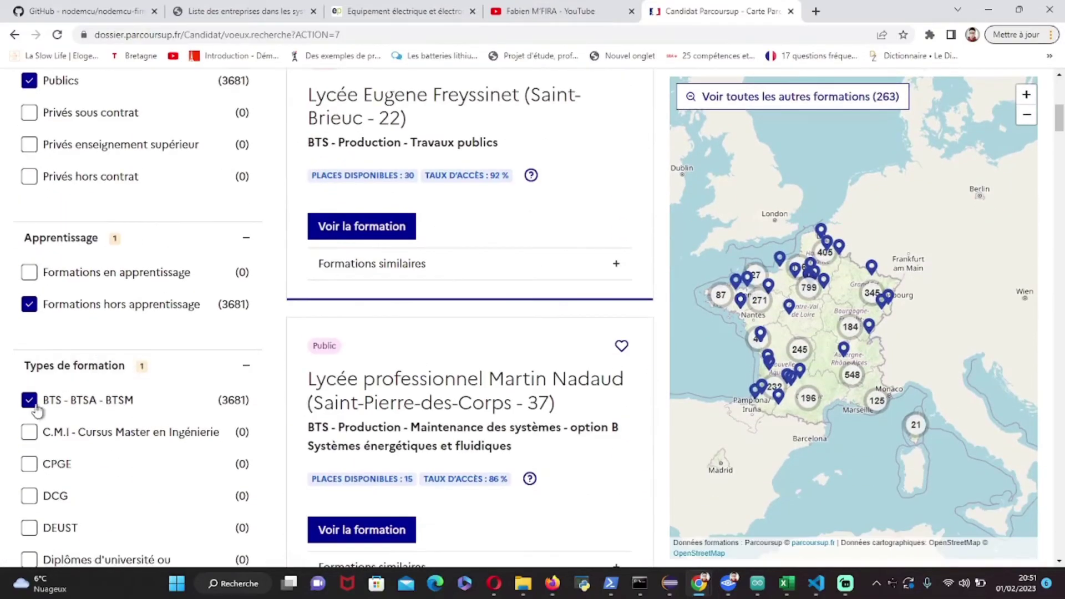
{"action": "scroll", "coordinate": [53, 401], "scroll_direction": "down", "scroll_amount": 8}
{"action": "scroll", "coordinate": [52, 401], "scroll_direction": "down", "scroll_amount": 7}
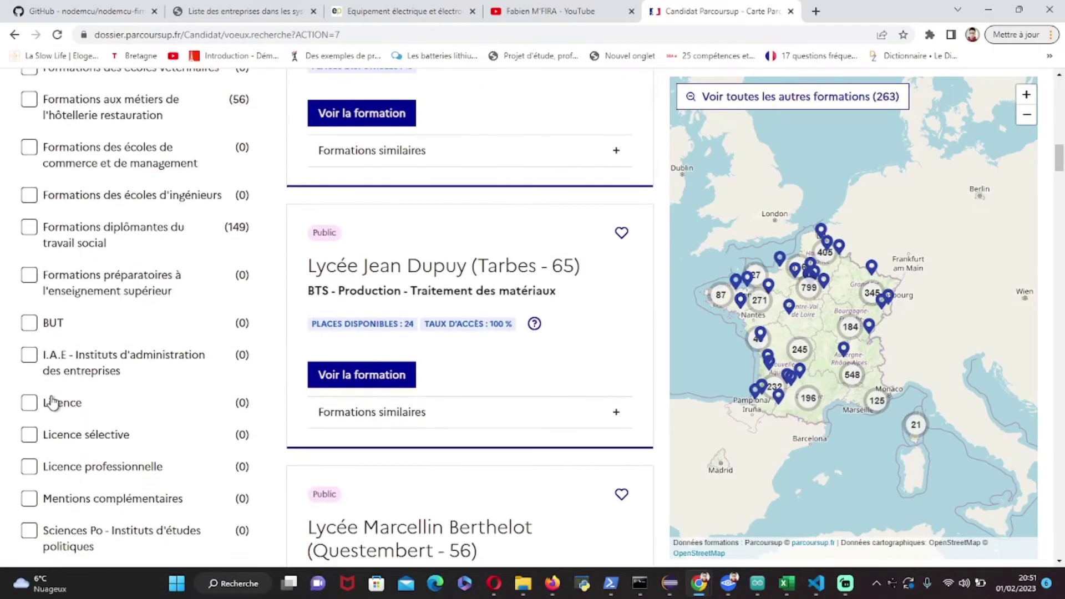
{"action": "scroll", "coordinate": [119, 399], "scroll_direction": "down", "scroll_amount": 2}
{"action": "scroll", "coordinate": [139, 391], "scroll_direction": "down", "scroll_amount": 2}
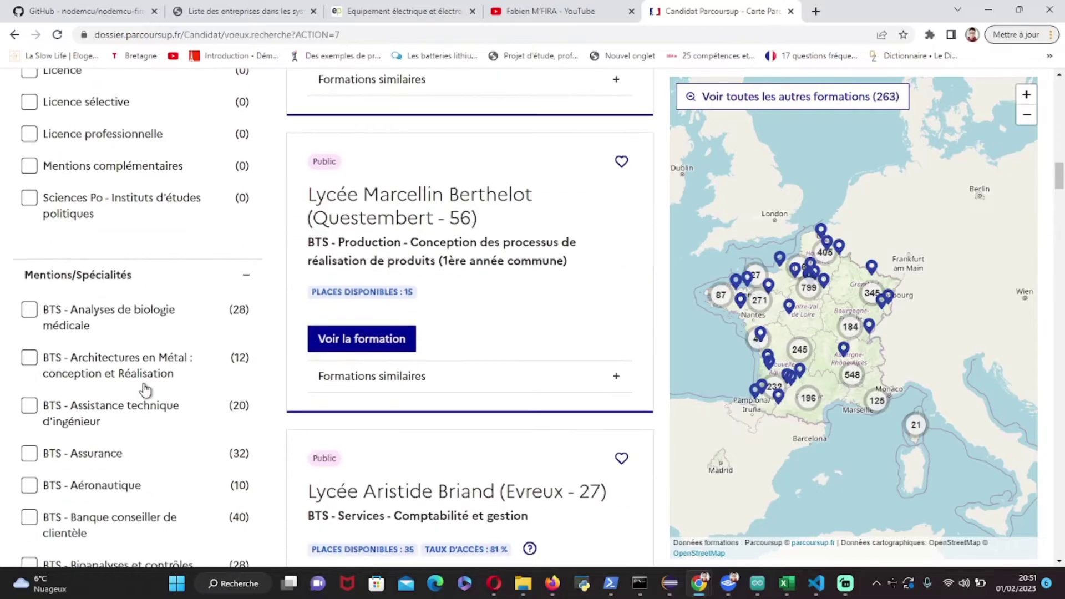
{"action": "scroll", "coordinate": [150, 380], "scroll_direction": "down", "scroll_amount": 4}
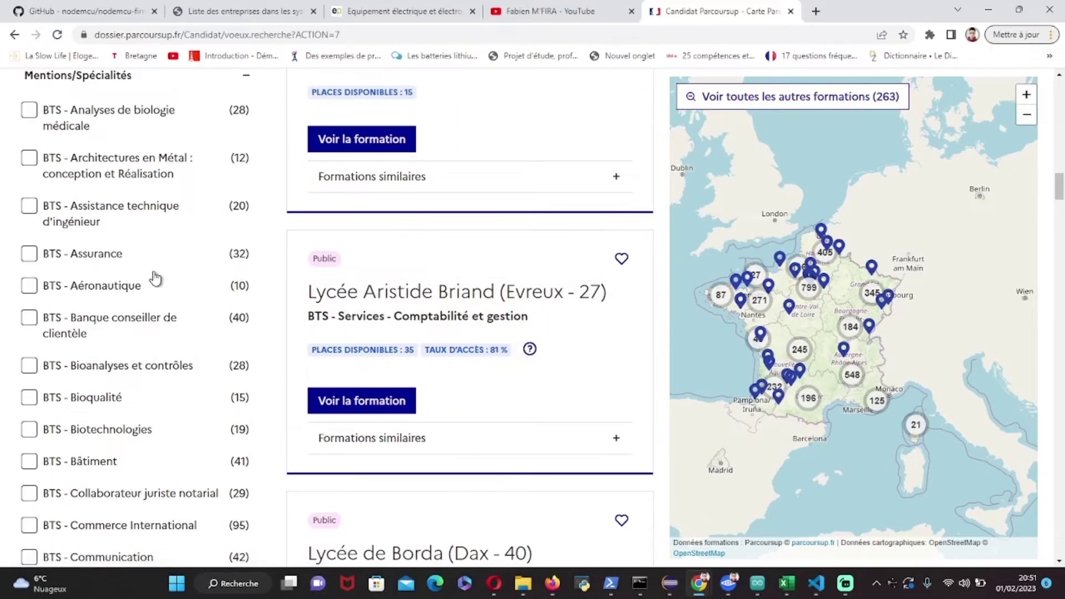
{"action": "scroll", "coordinate": [155, 275], "scroll_direction": "down", "scroll_amount": 4}
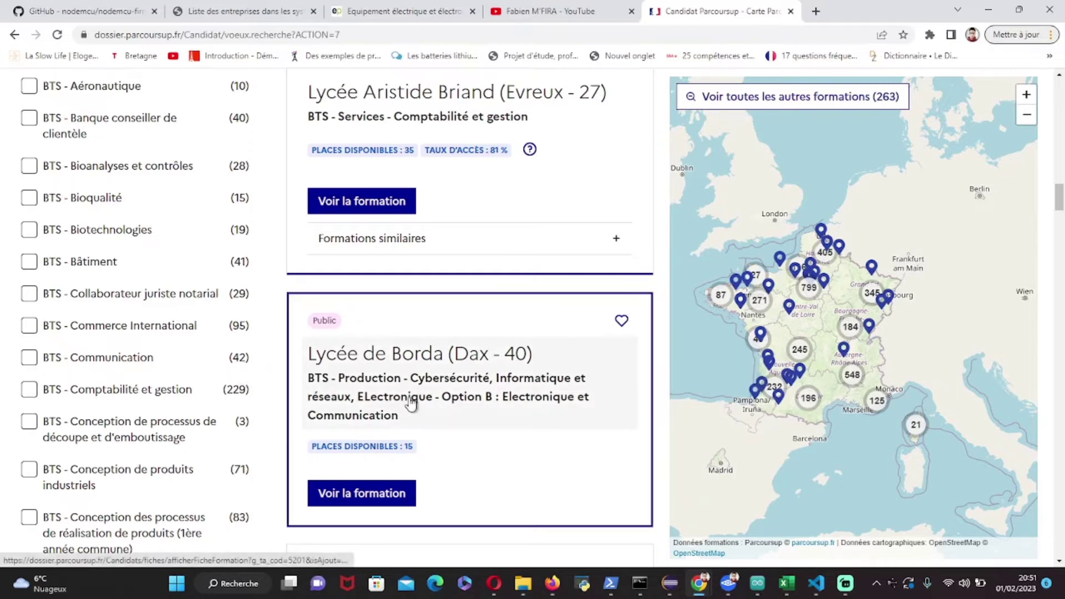
{"action": "left_click", "coordinate": [30, 359]}
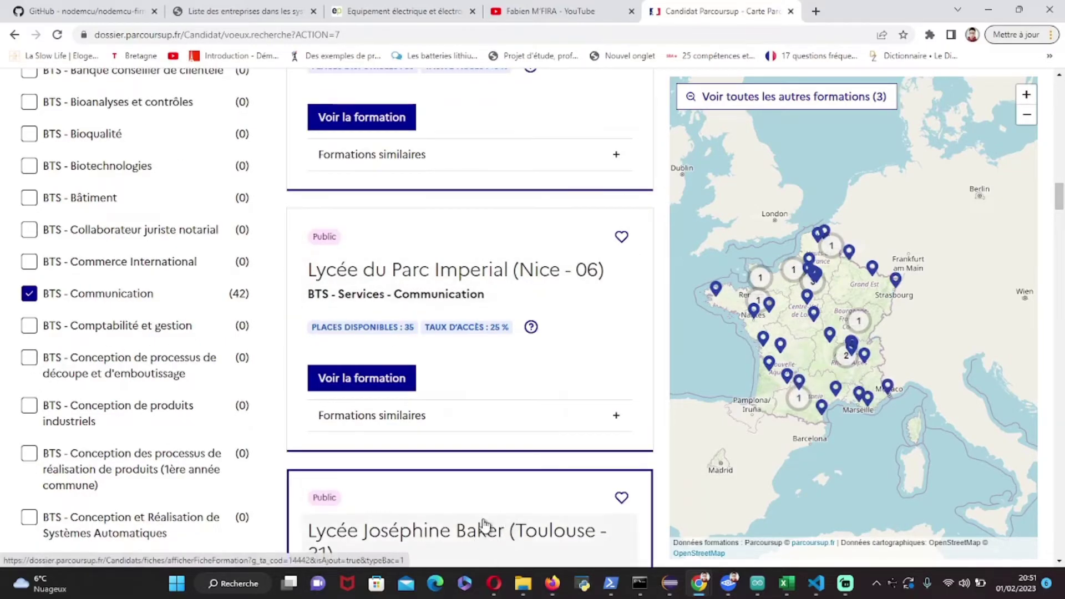
- Open the BTS - Services - Communication formation at Lycée du Parc Imperial (Nice - 06) and review its presentation and open day information
{"action": "scroll", "coordinate": [481, 526], "scroll_direction": "up", "scroll_amount": 1}
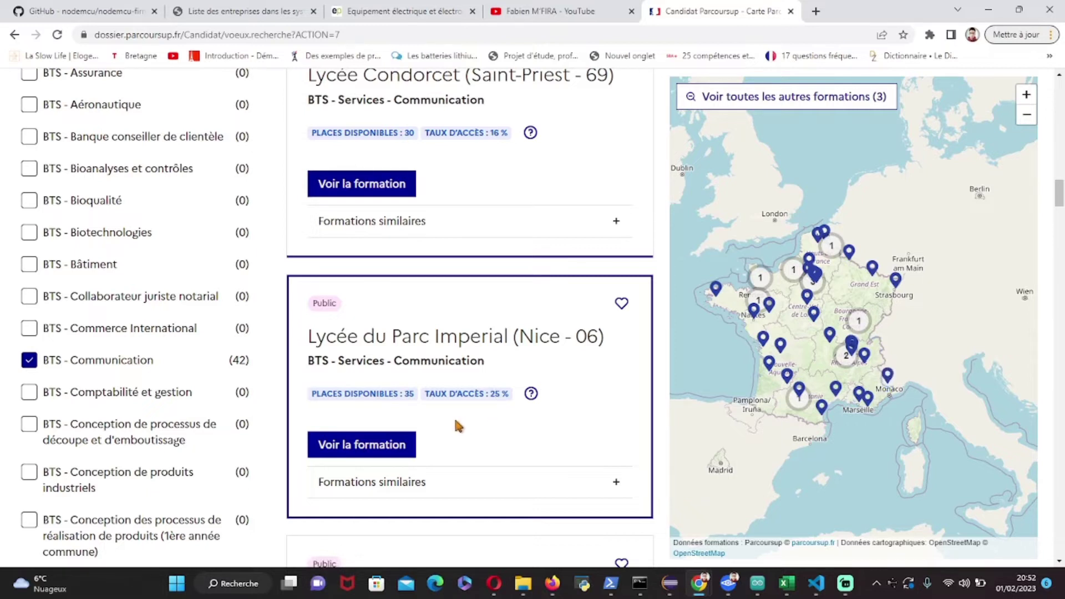
{"action": "left_click", "coordinate": [343, 446]}
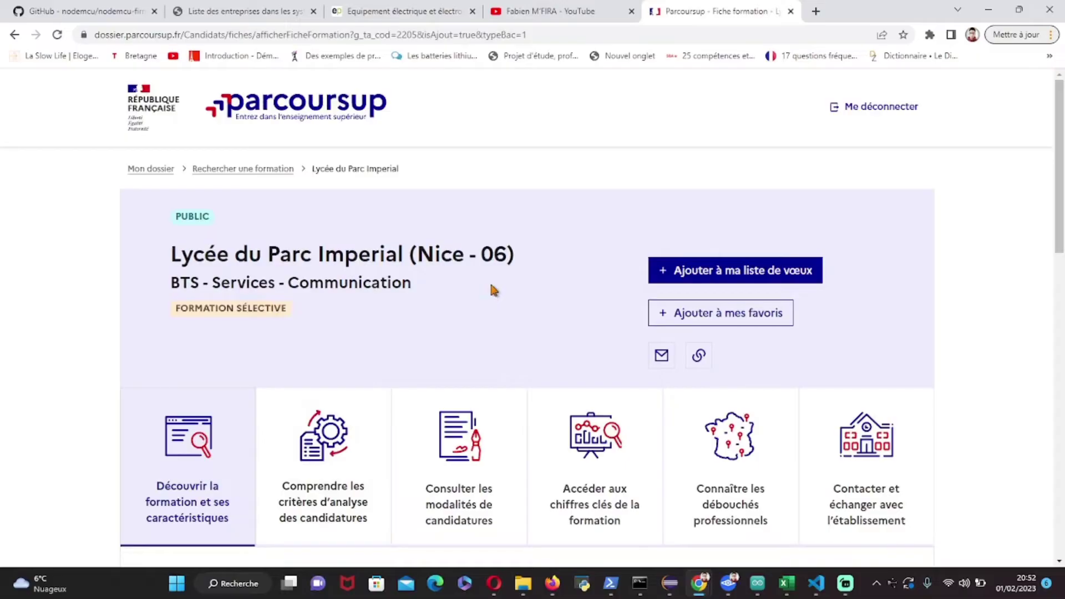
{"action": "scroll", "coordinate": [345, 341], "scroll_direction": "down", "scroll_amount": 3}
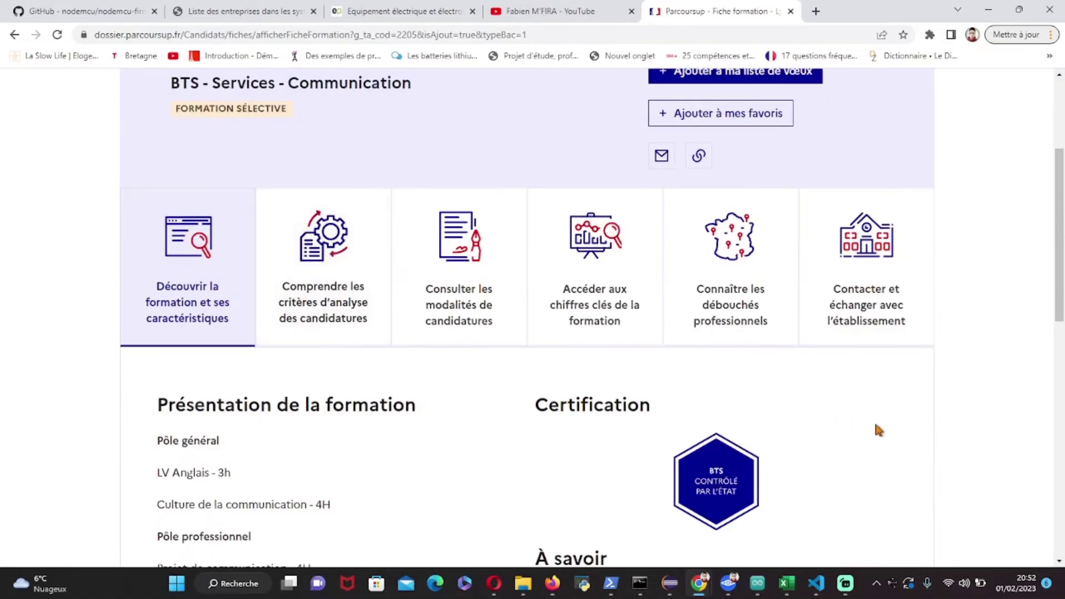
{"action": "scroll", "coordinate": [877, 427], "scroll_direction": "down", "scroll_amount": 5}
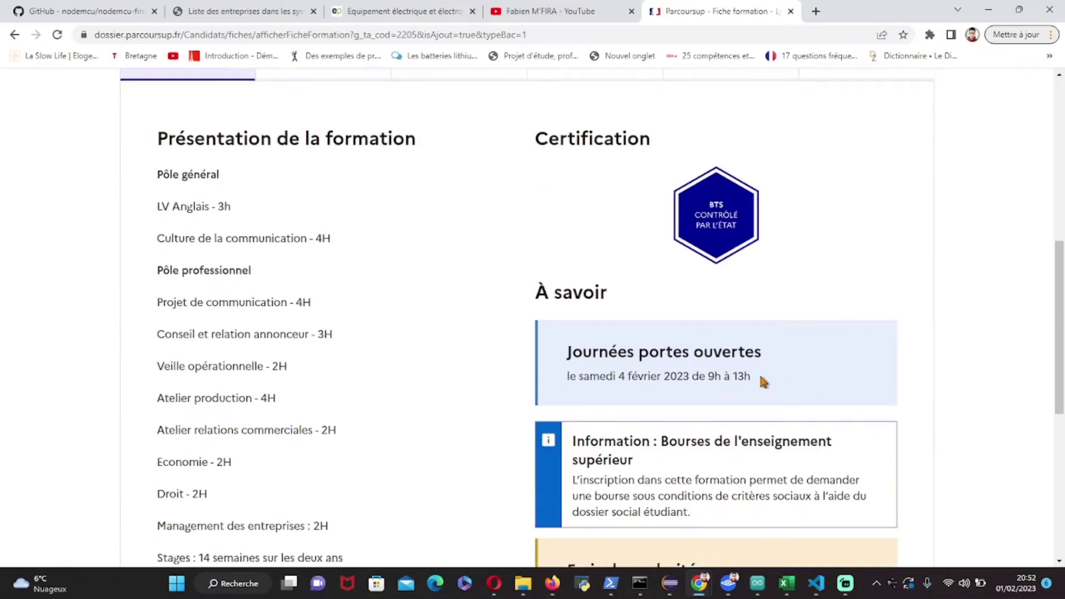
{"action": "scroll", "coordinate": [399, 276], "scroll_direction": "up", "scroll_amount": 1}
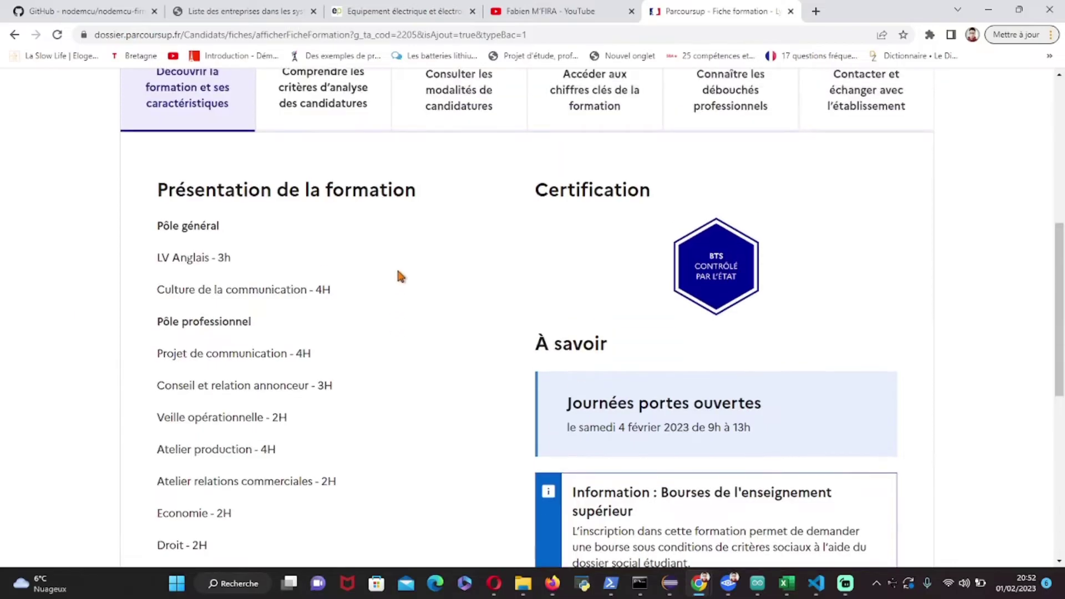
{"action": "scroll", "coordinate": [399, 276], "scroll_direction": "up", "scroll_amount": 1}
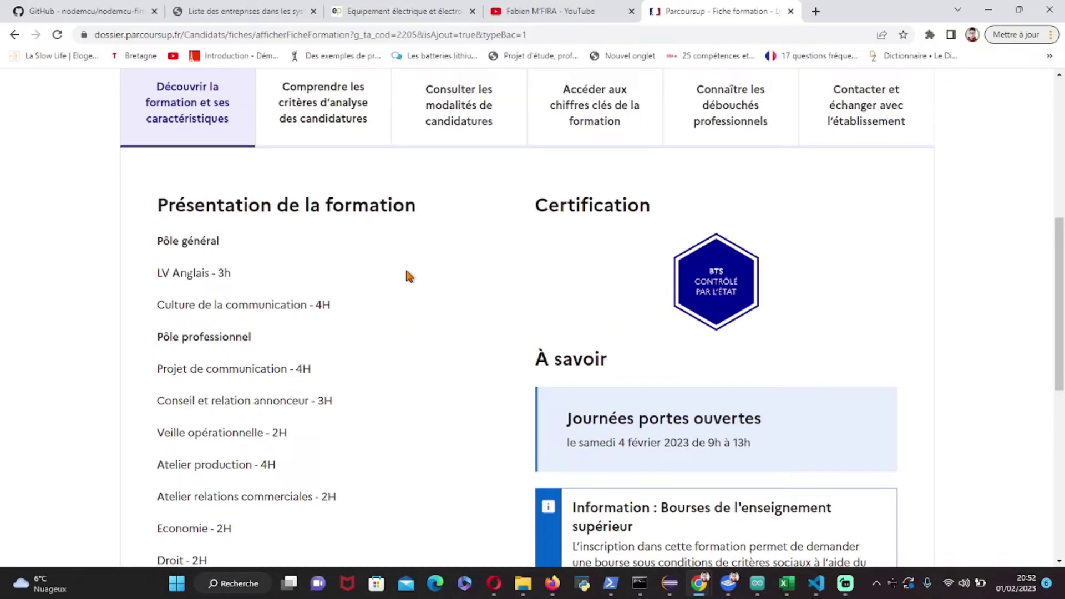
{"action": "scroll", "coordinate": [413, 275], "scroll_direction": "up", "scroll_amount": 5}
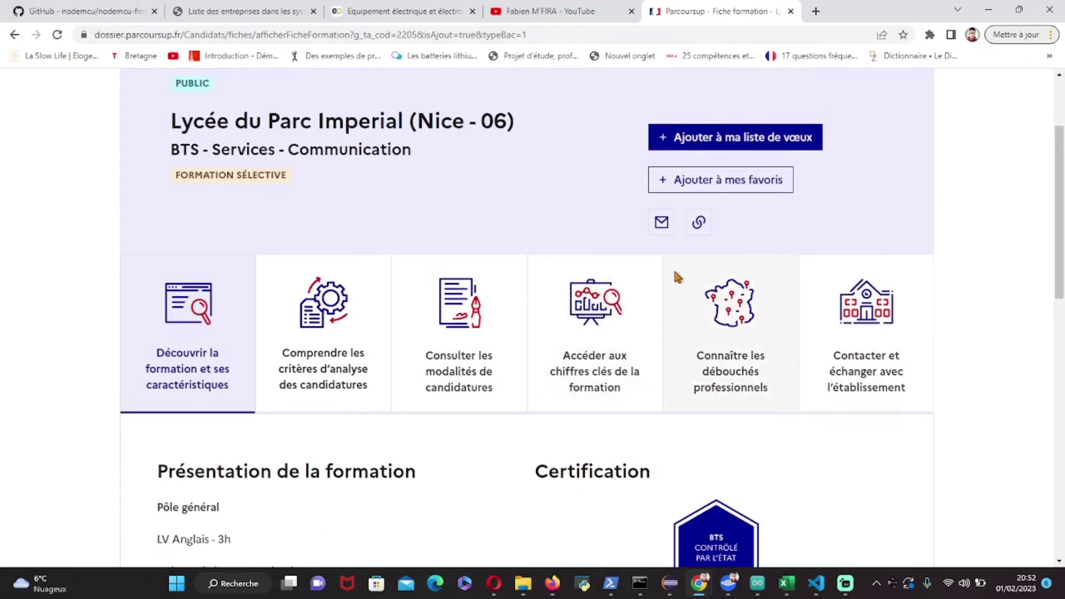
{"action": "scroll", "coordinate": [697, 284], "scroll_direction": "up", "scroll_amount": 3}
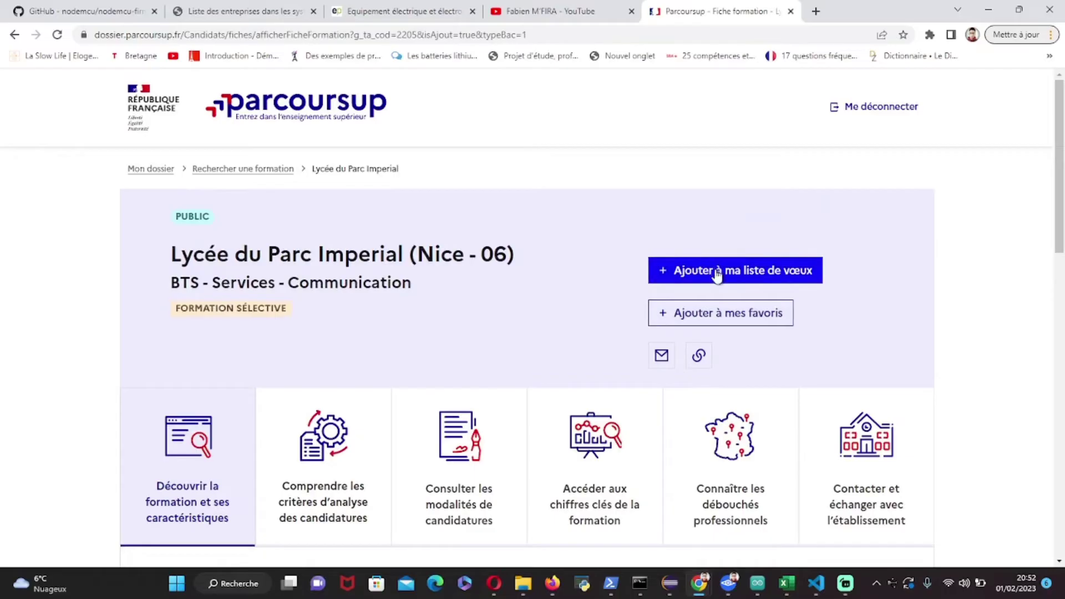
- Add the Lycée du Parc Imperial BTS Communication to the wish list, set its Projet de formation motivé to Ultérieurement, and save the wish
{"action": "left_click", "coordinate": [715, 270]}
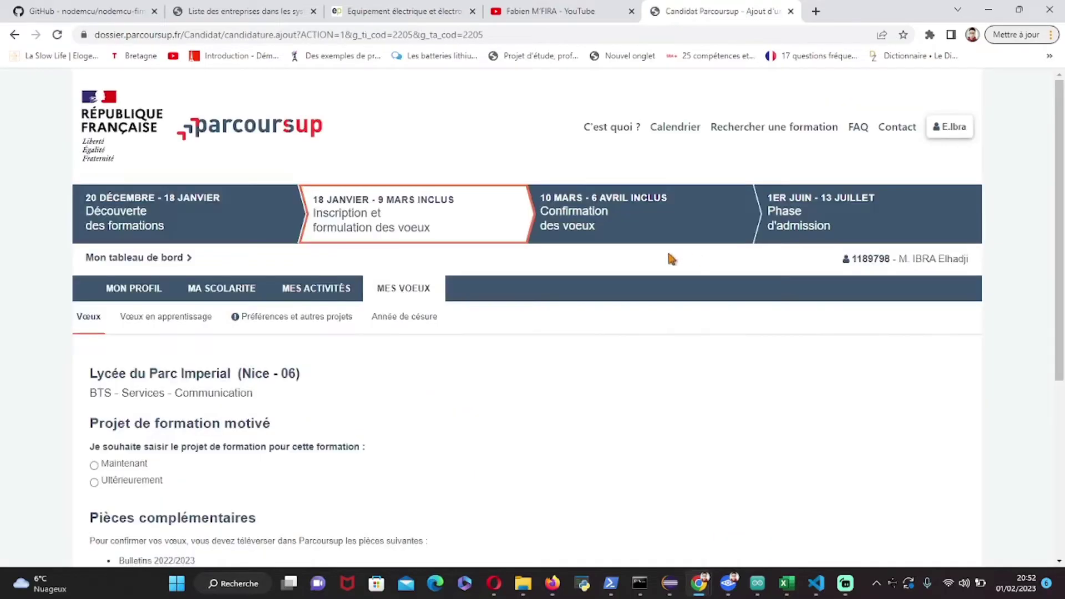
{"action": "scroll", "coordinate": [476, 347], "scroll_direction": "down", "scroll_amount": 3}
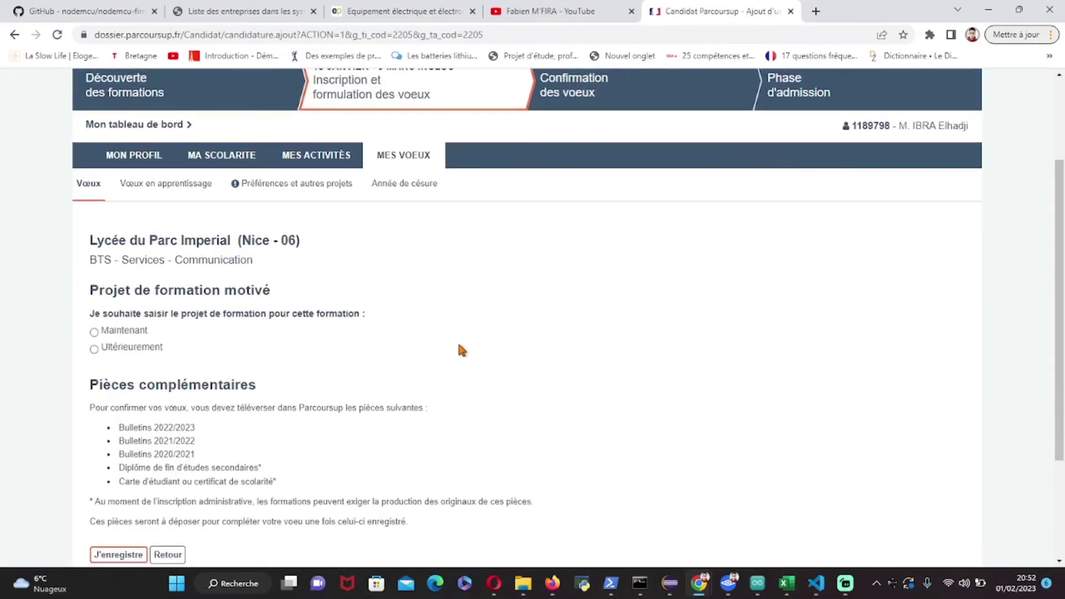
{"action": "scroll", "coordinate": [213, 220], "scroll_direction": "up", "scroll_amount": 3}
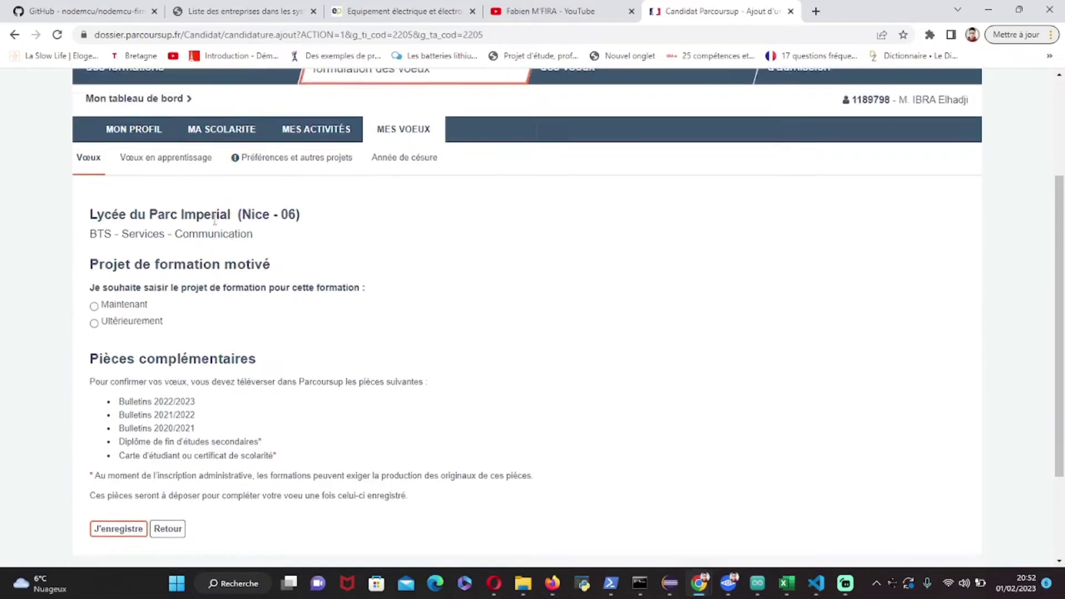
{"action": "scroll", "coordinate": [205, 284], "scroll_direction": "down", "scroll_amount": 4}
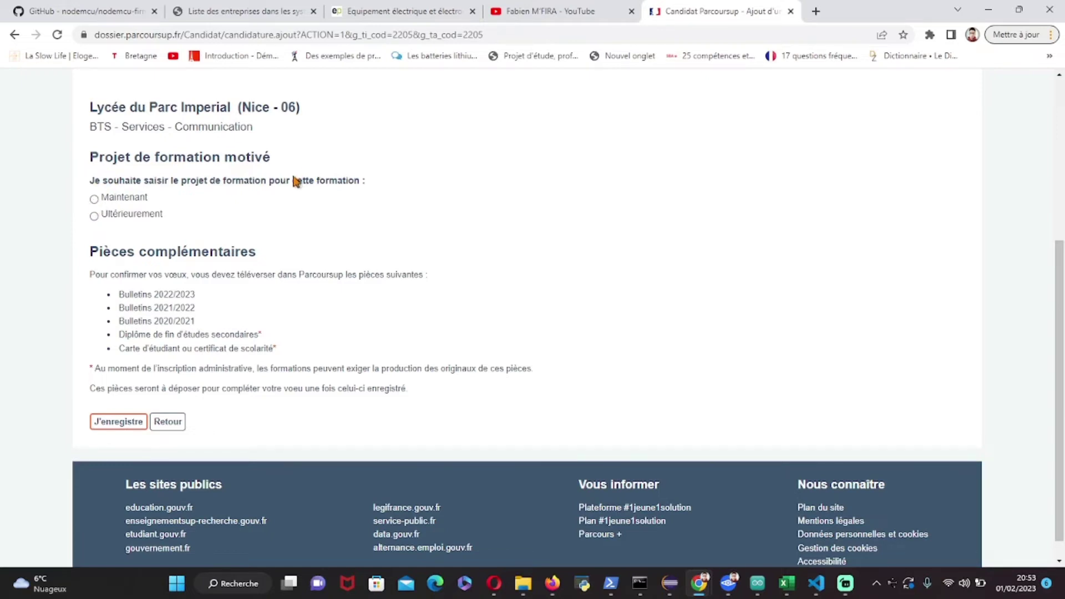
{"action": "left_click", "coordinate": [94, 217]}
{"action": "left_click", "coordinate": [114, 422]}
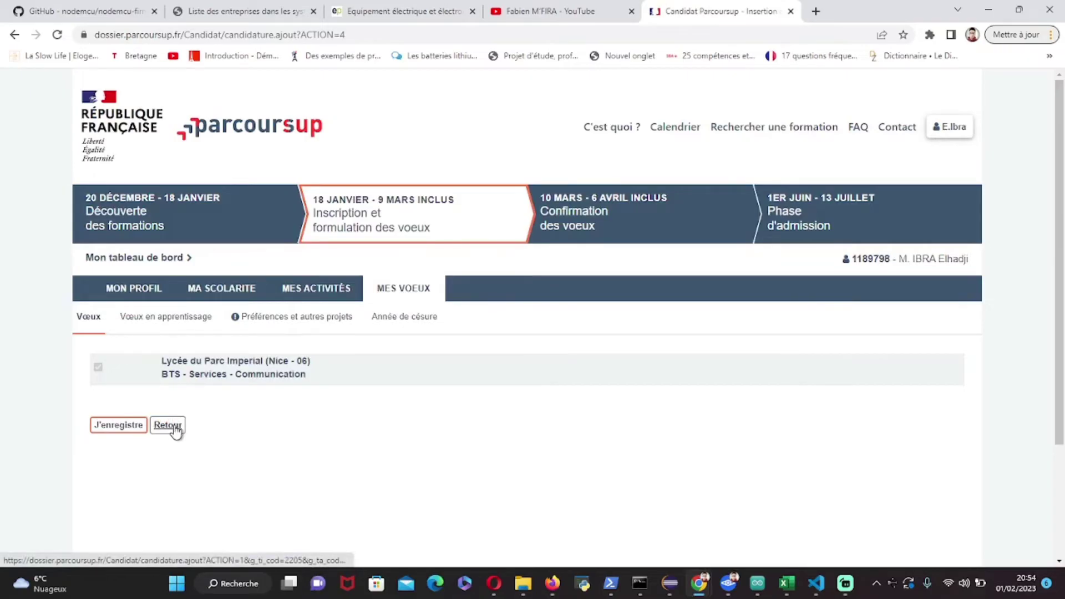
{"action": "left_click", "coordinate": [109, 427]}
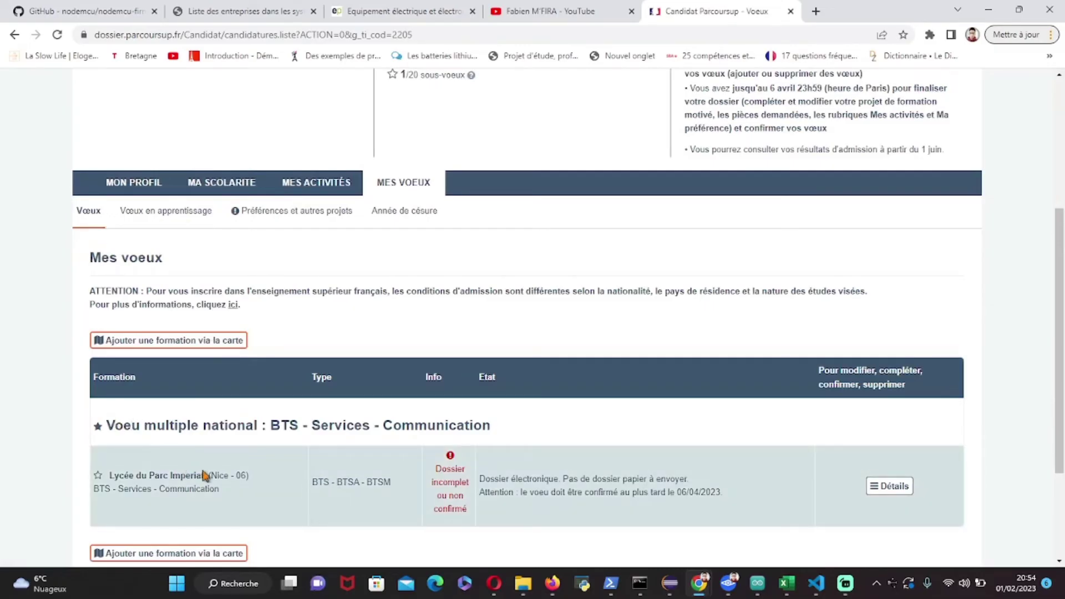
- Compare the Voeux déposés counters for wishes and sub-wishes with the BTS - Services - Communication entry under Mes voeux
{"action": "scroll", "coordinate": [272, 491], "scroll_direction": "up", "scroll_amount": 5}
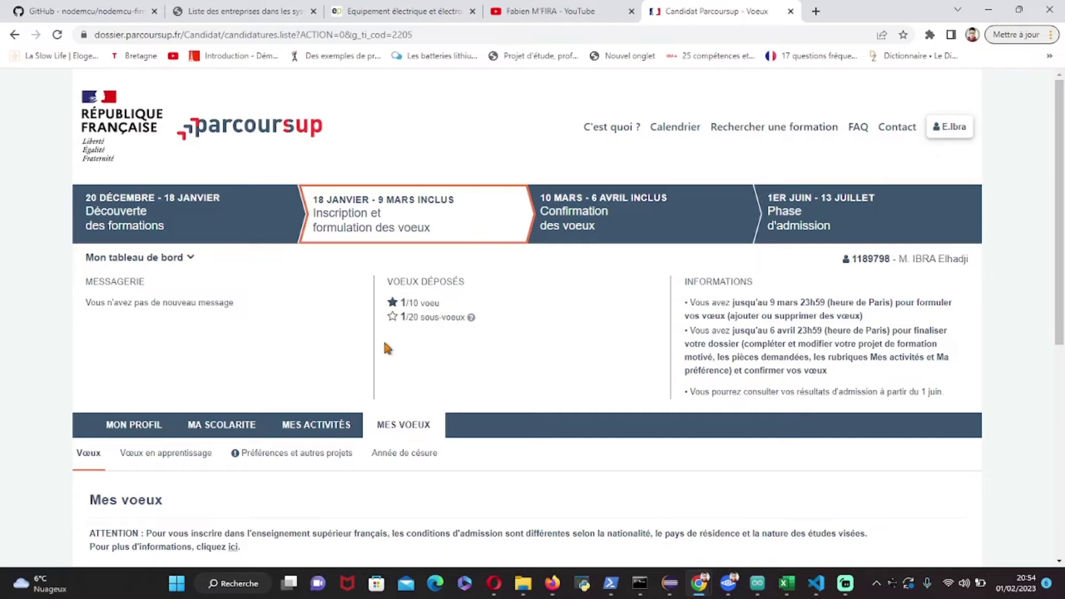
{"action": "scroll", "coordinate": [385, 347], "scroll_direction": "down", "scroll_amount": 5}
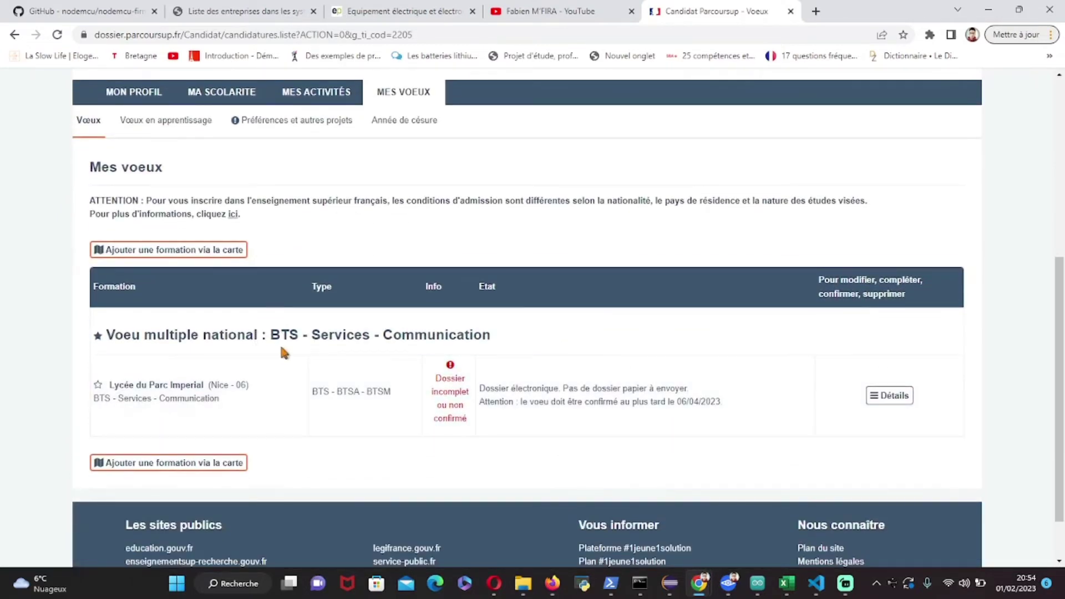
{"action": "scroll", "coordinate": [487, 358], "scroll_direction": "up", "scroll_amount": 5}
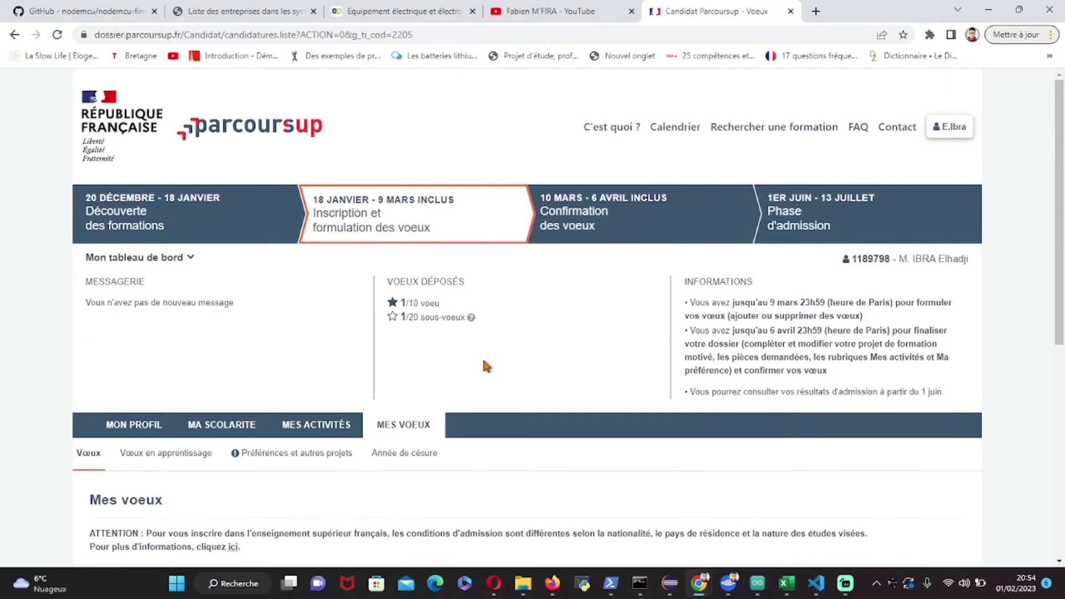
{"action": "scroll", "coordinate": [483, 361], "scroll_direction": "down", "scroll_amount": 4}
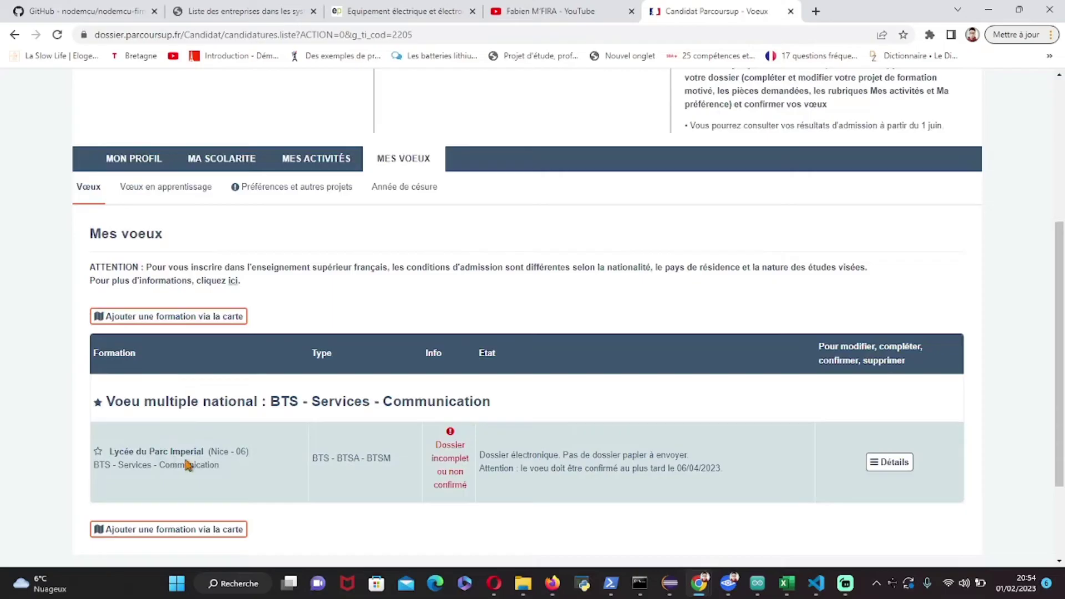
{"action": "scroll", "coordinate": [244, 466], "scroll_direction": "up", "scroll_amount": 4}
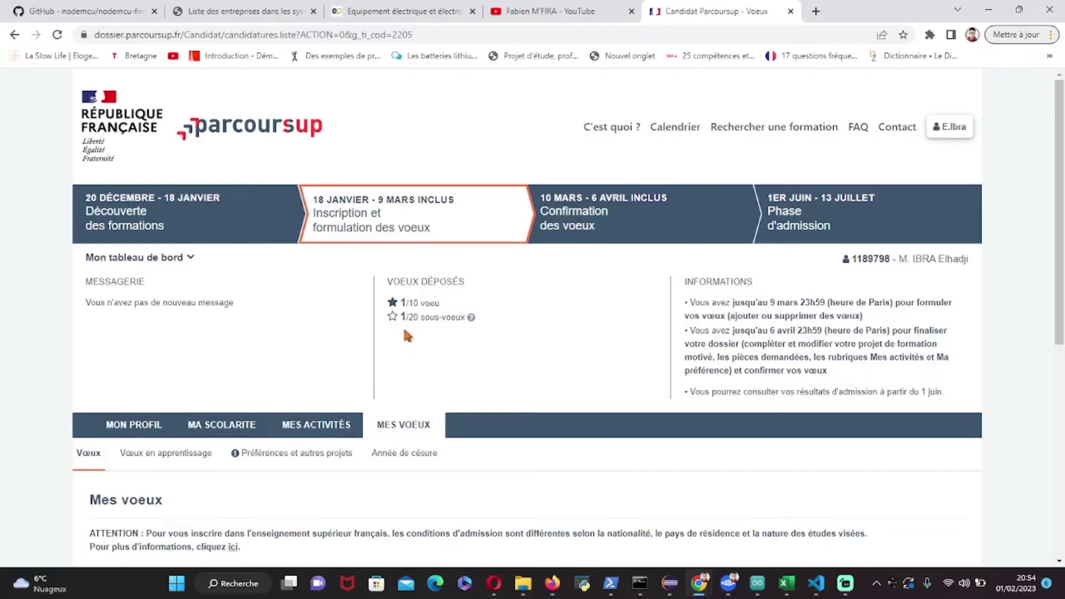
{"action": "scroll", "coordinate": [405, 333], "scroll_direction": "down", "scroll_amount": 4}
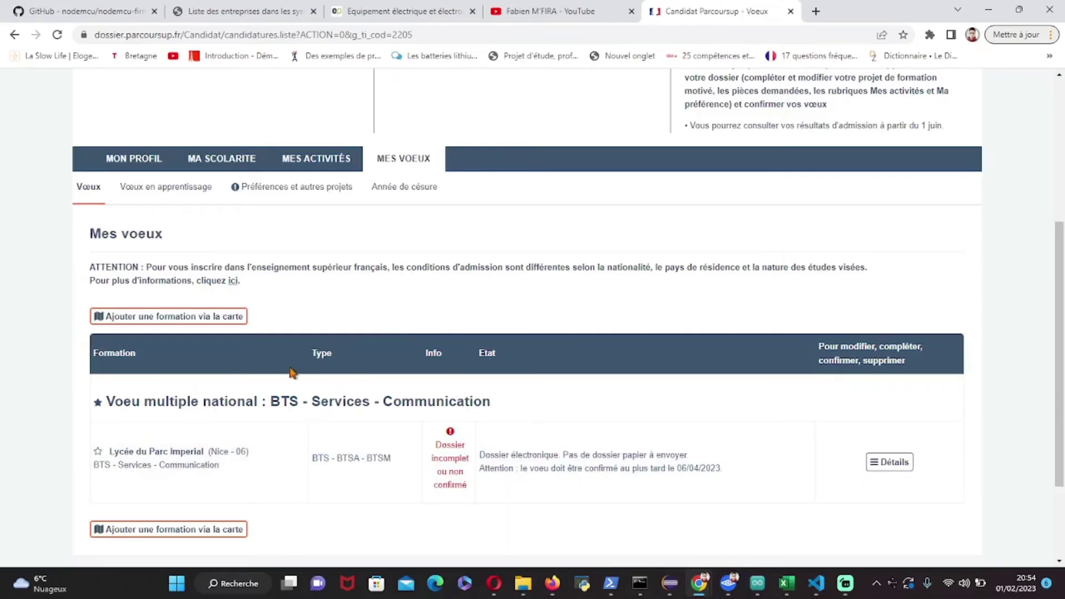
{"action": "scroll", "coordinate": [367, 472], "scroll_direction": "up", "scroll_amount": 4}
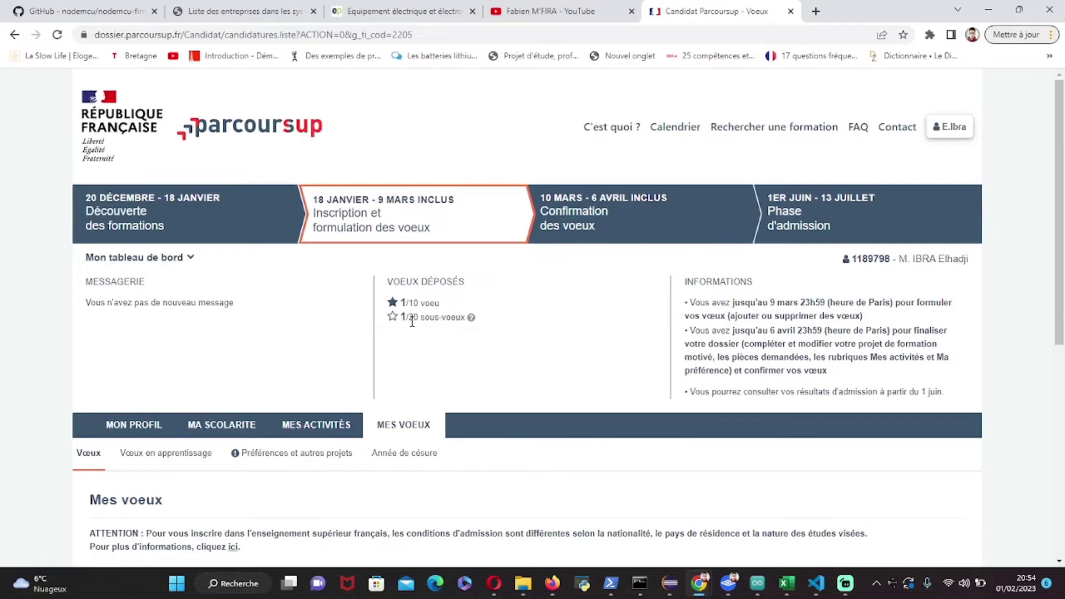
{"action": "scroll", "coordinate": [422, 332], "scroll_direction": "down", "scroll_amount": 5}
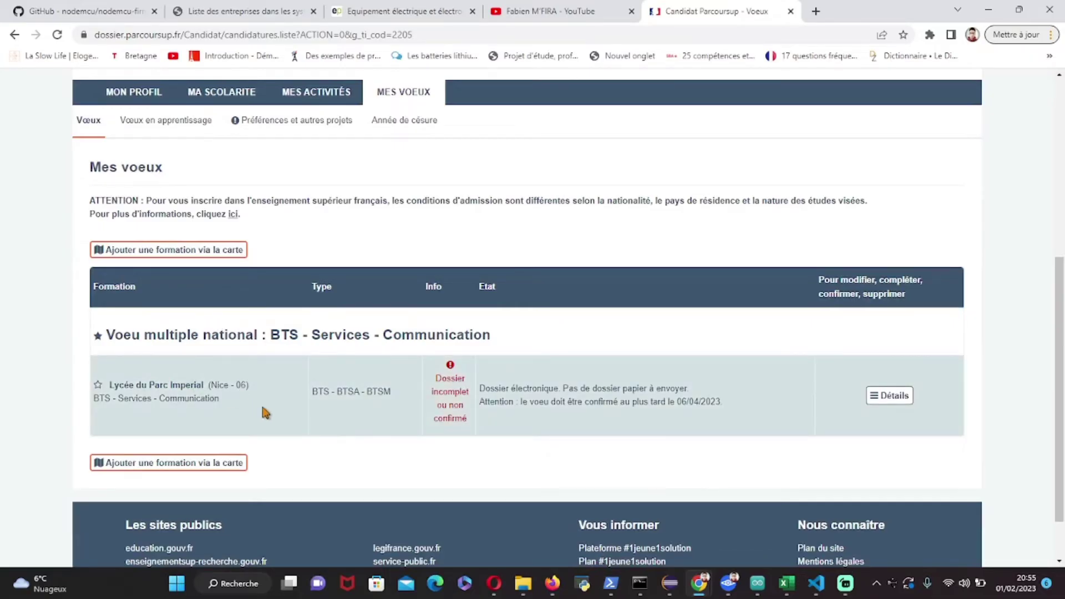
{"action": "scroll", "coordinate": [422, 319], "scroll_direction": "up", "scroll_amount": 5}
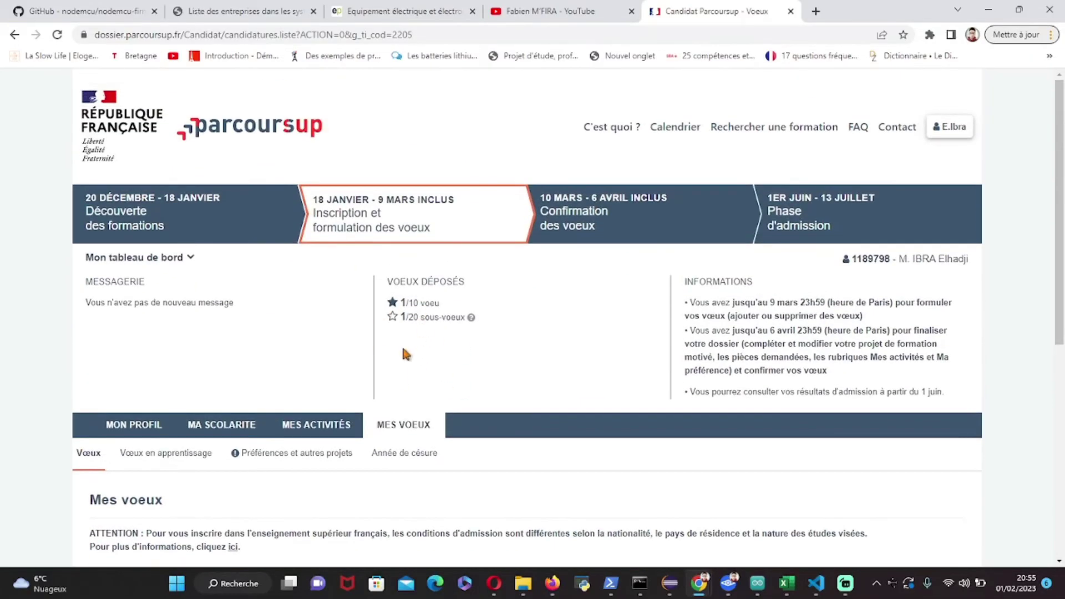
{"action": "scroll", "coordinate": [402, 344], "scroll_direction": "down", "scroll_amount": 5}
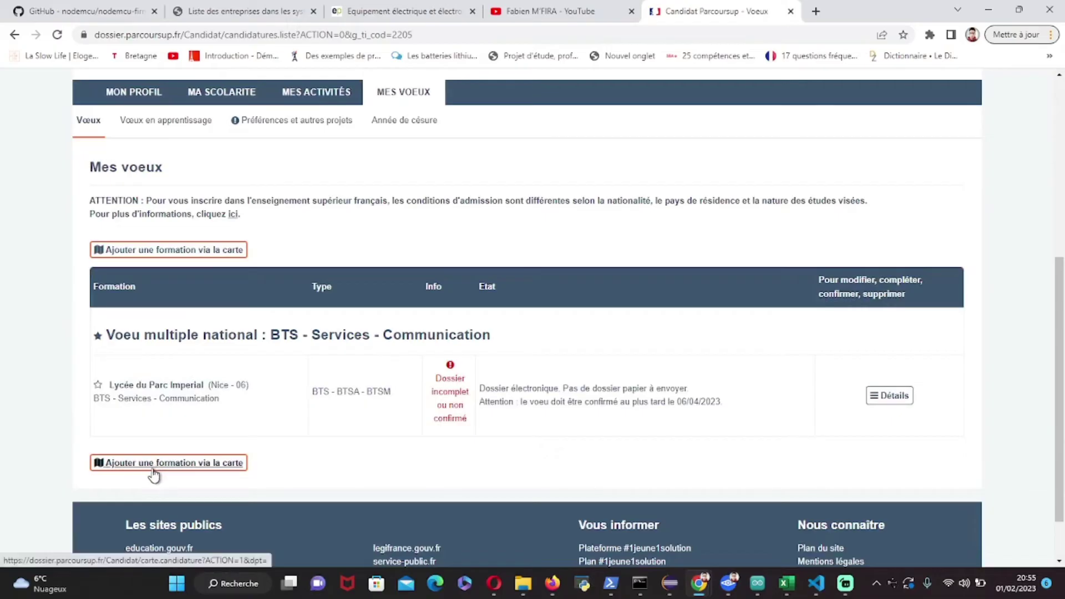
- Return to the formation search from the wish list and open the BTS - Services - Communication formation at Lycée Voltaire (Orléans - 45)
{"action": "left_click", "coordinate": [152, 466]}
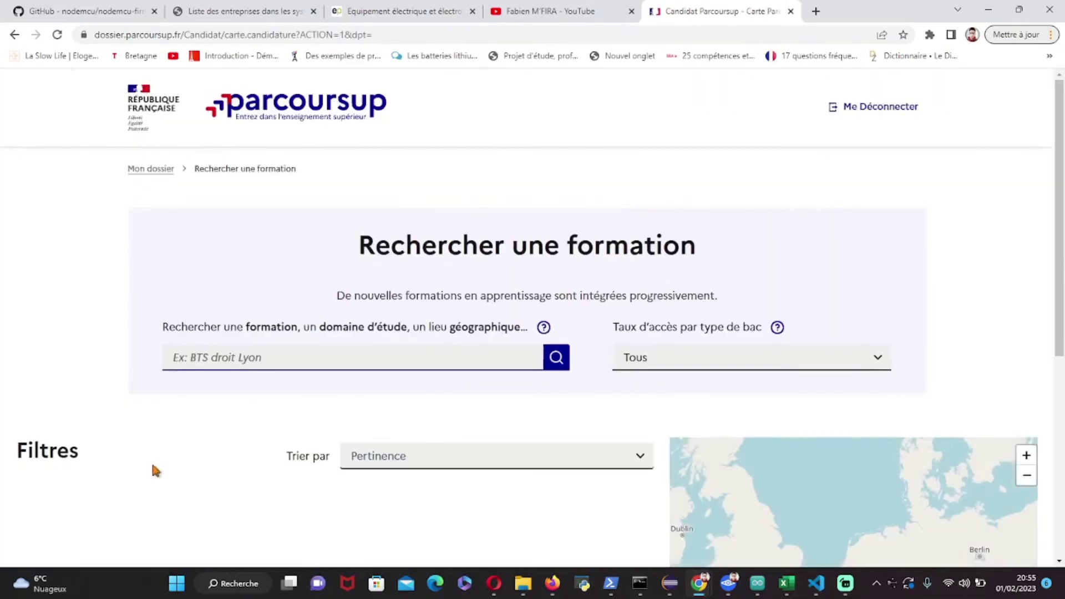
{"action": "scroll", "coordinate": [312, 483], "scroll_direction": "down", "scroll_amount": 3}
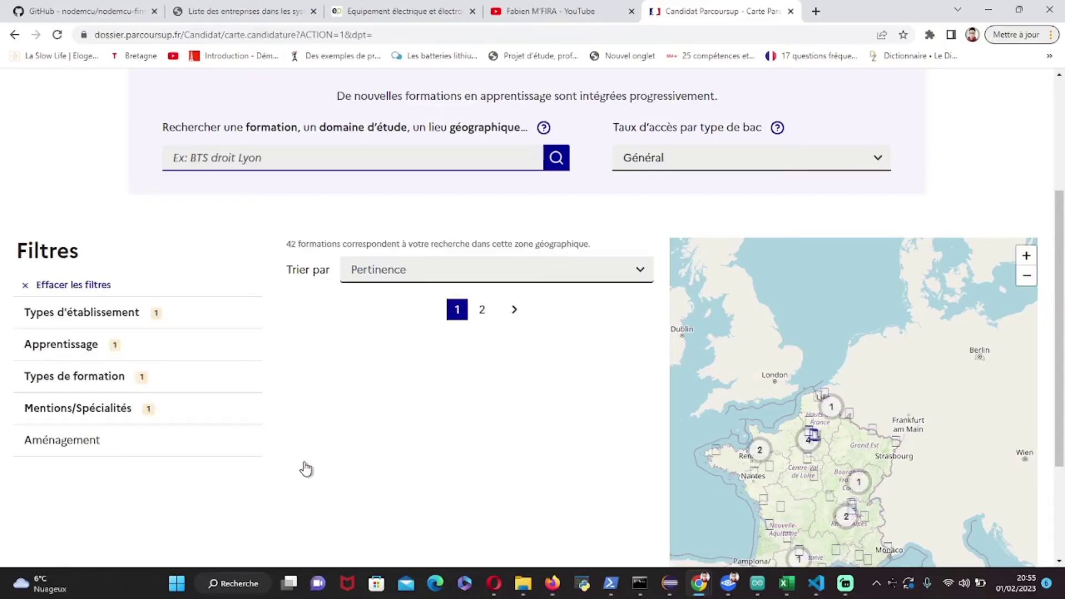
{"action": "scroll", "coordinate": [183, 400], "scroll_direction": "down", "scroll_amount": 3}
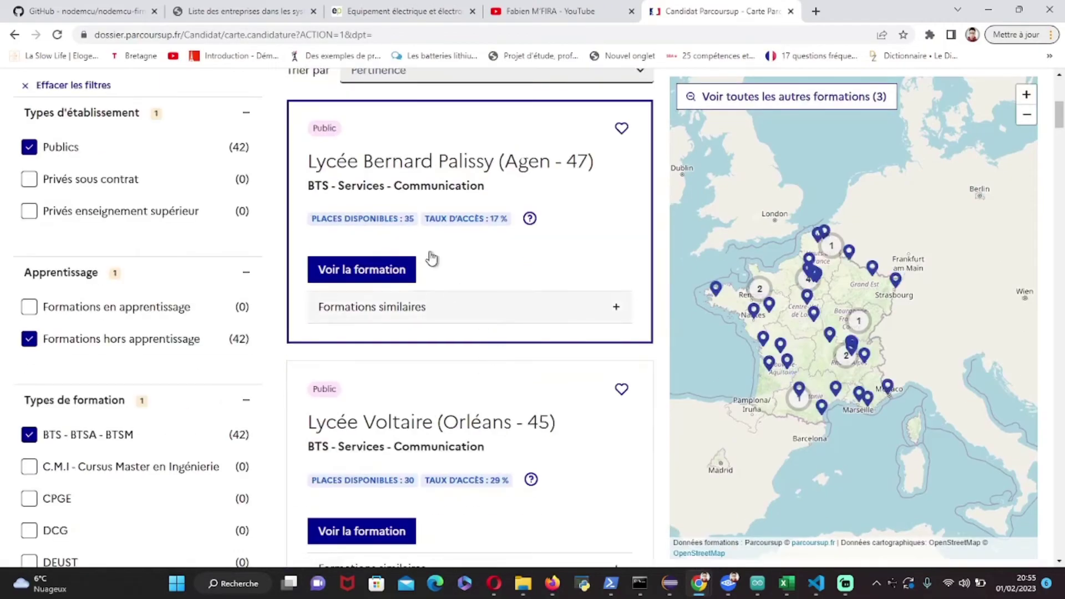
{"action": "scroll", "coordinate": [430, 204], "scroll_direction": "down", "scroll_amount": 3}
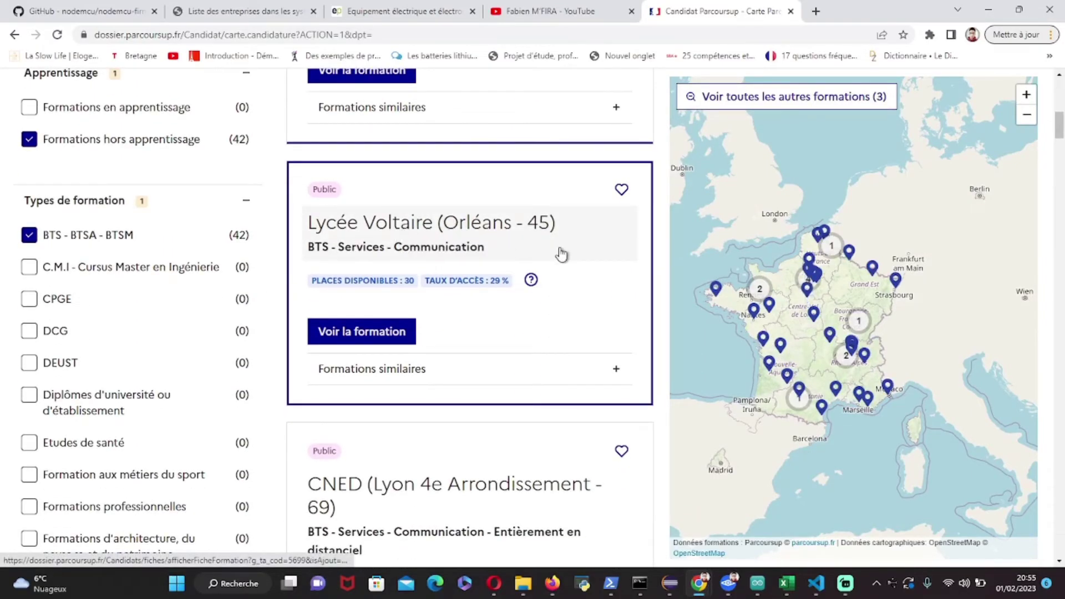
{"action": "left_click", "coordinate": [357, 340]}
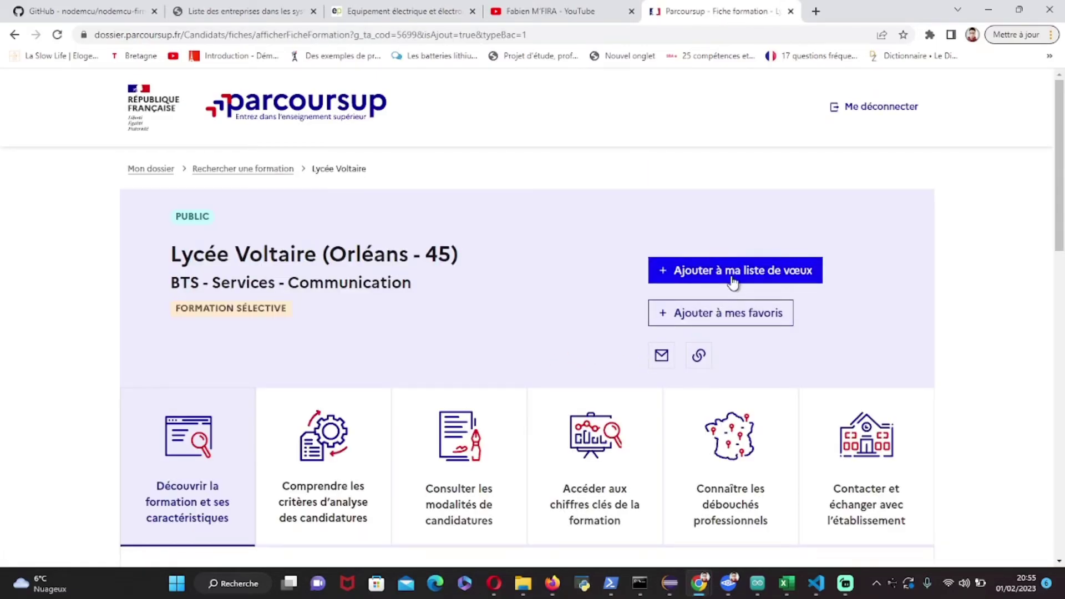
- Add the Lycée Voltaire formation to the wish list with its Projet de formation motivé set to Ultérieurement, and save the wish
{"action": "left_click", "coordinate": [733, 281]}
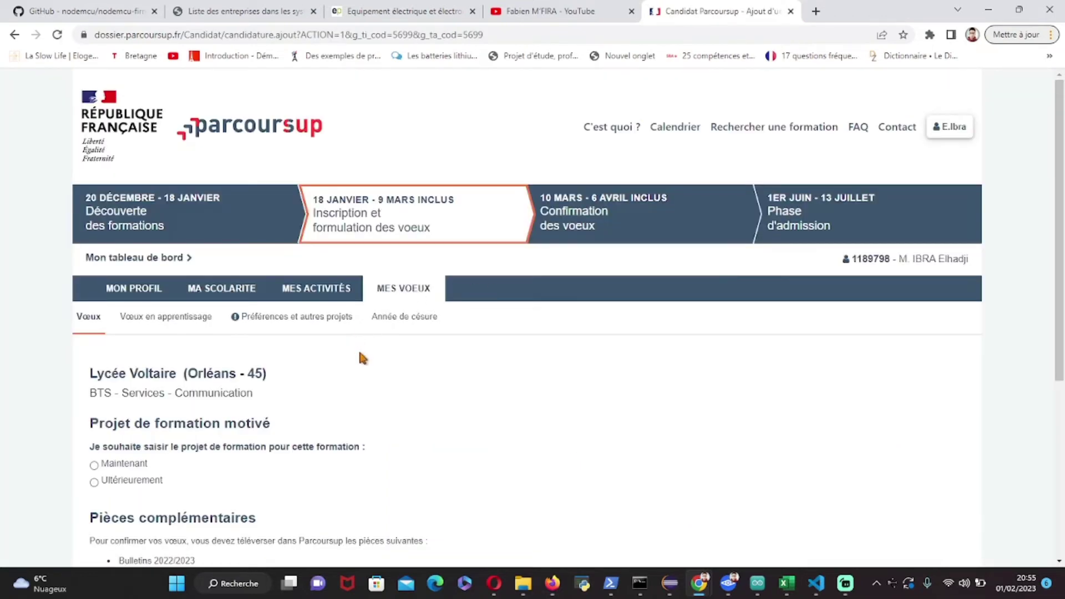
{"action": "scroll", "coordinate": [377, 349], "scroll_direction": "down", "scroll_amount": 3}
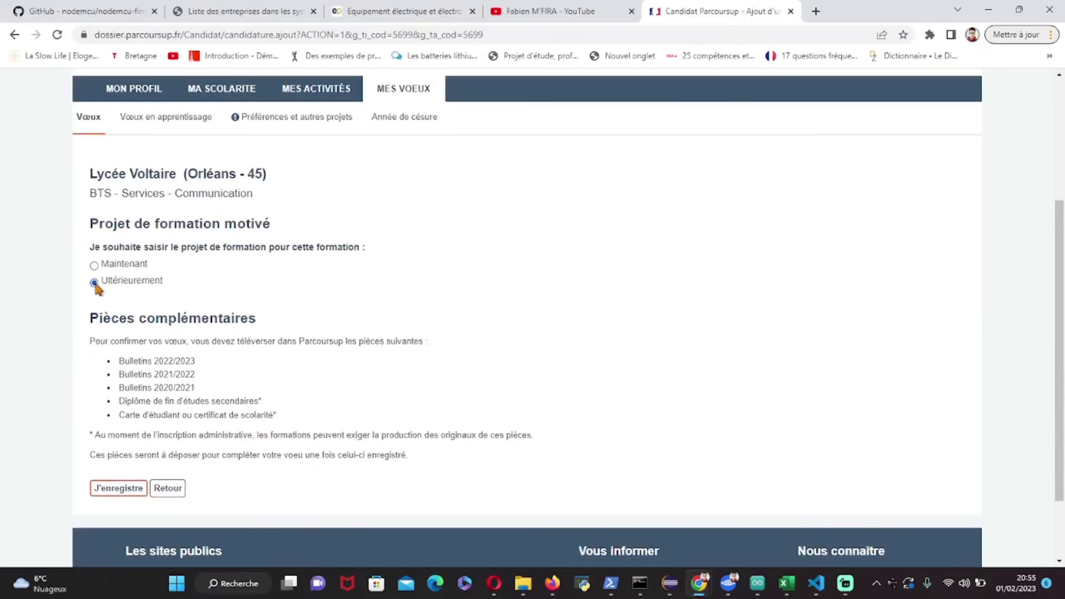
{"action": "scroll", "coordinate": [123, 323], "scroll_direction": "down", "scroll_amount": 2}
{"action": "left_click", "coordinate": [109, 397]}
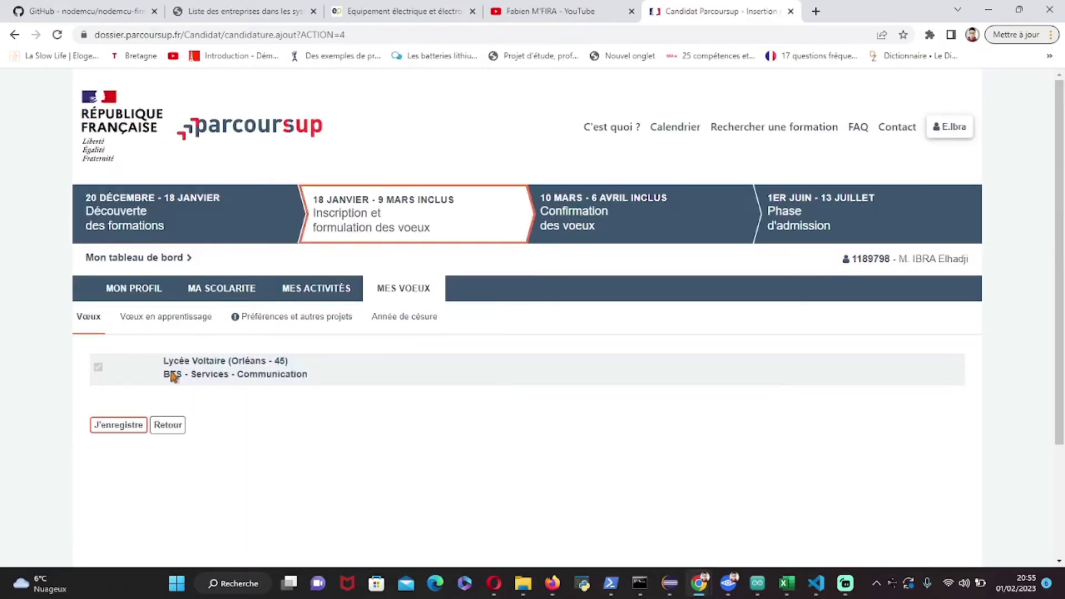
{"action": "left_click", "coordinate": [110, 430]}
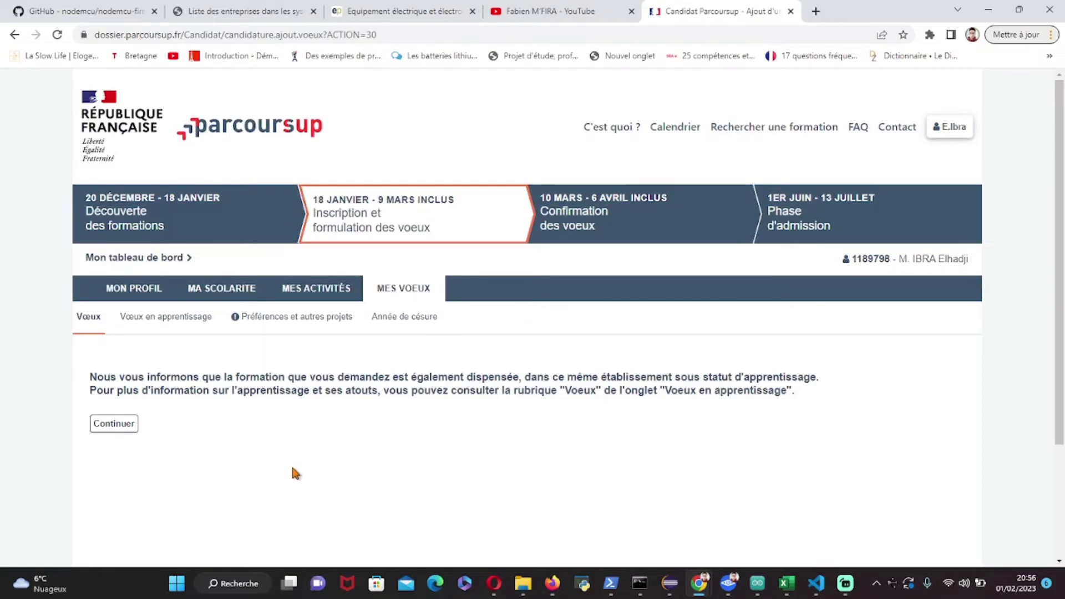
{"action": "left_click", "coordinate": [117, 422]}
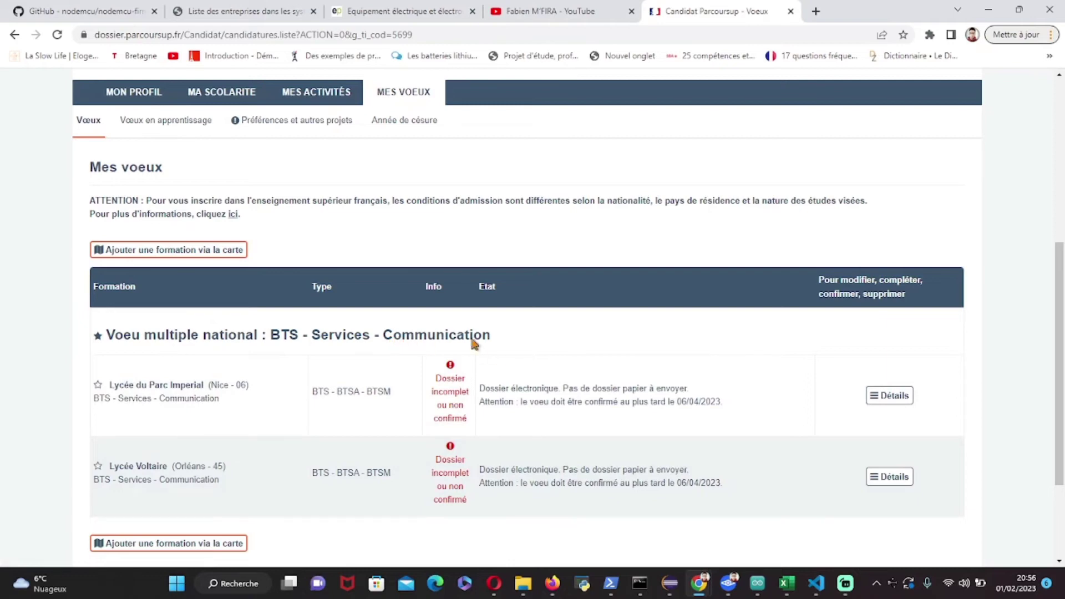
- Examine how the two lycées are grouped under the national multiple wish and counted in the Voeux déposés summary
{"action": "scroll", "coordinate": [389, 410], "scroll_direction": "down", "scroll_amount": 1}
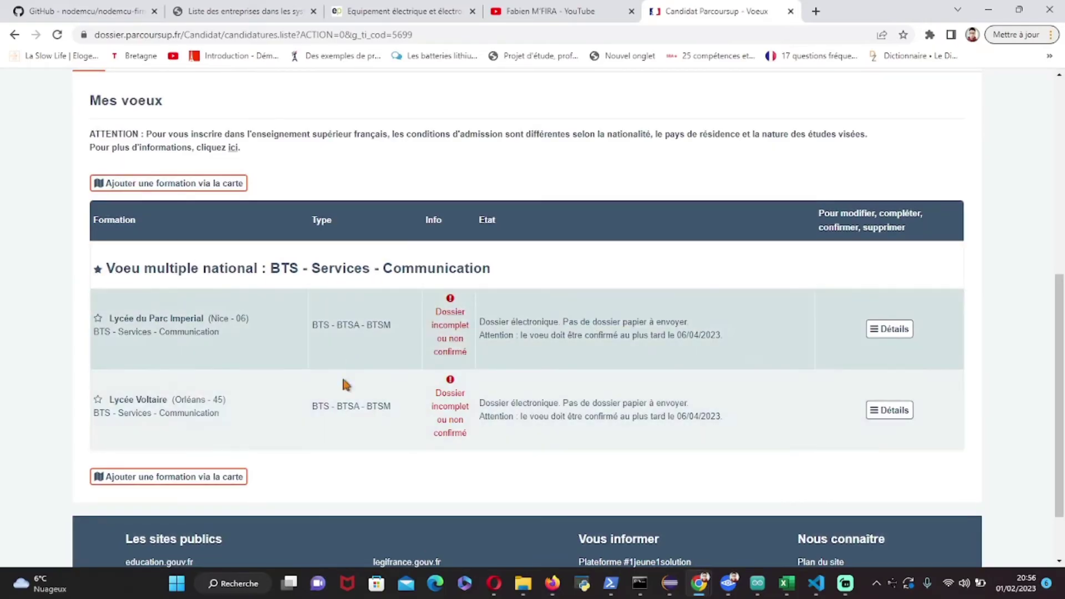
{"action": "scroll", "coordinate": [377, 372], "scroll_direction": "up", "scroll_amount": 7}
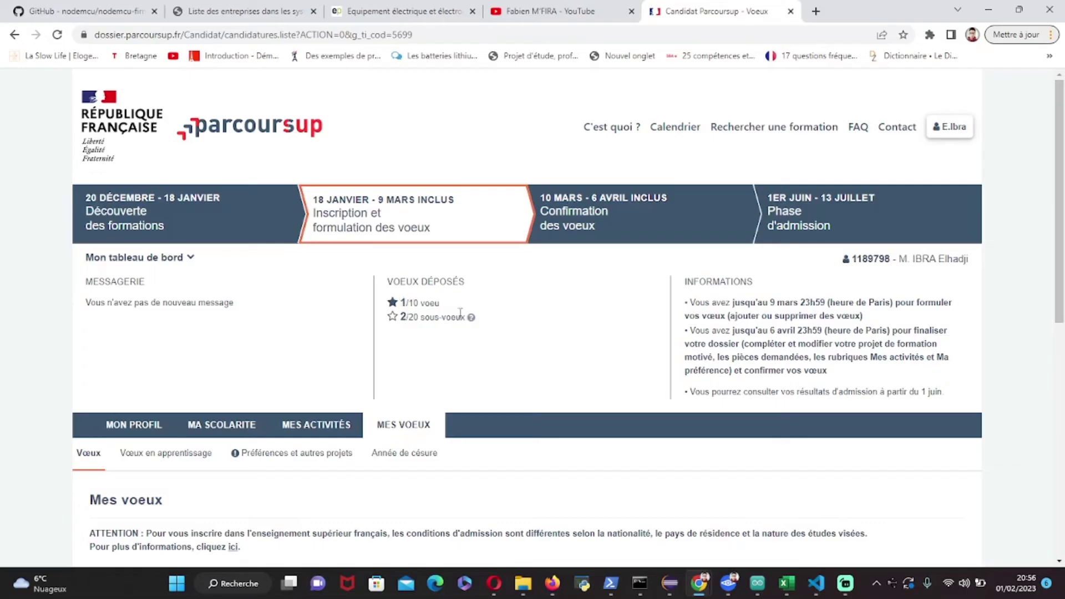
{"action": "scroll", "coordinate": [443, 316], "scroll_direction": "down", "scroll_amount": 5}
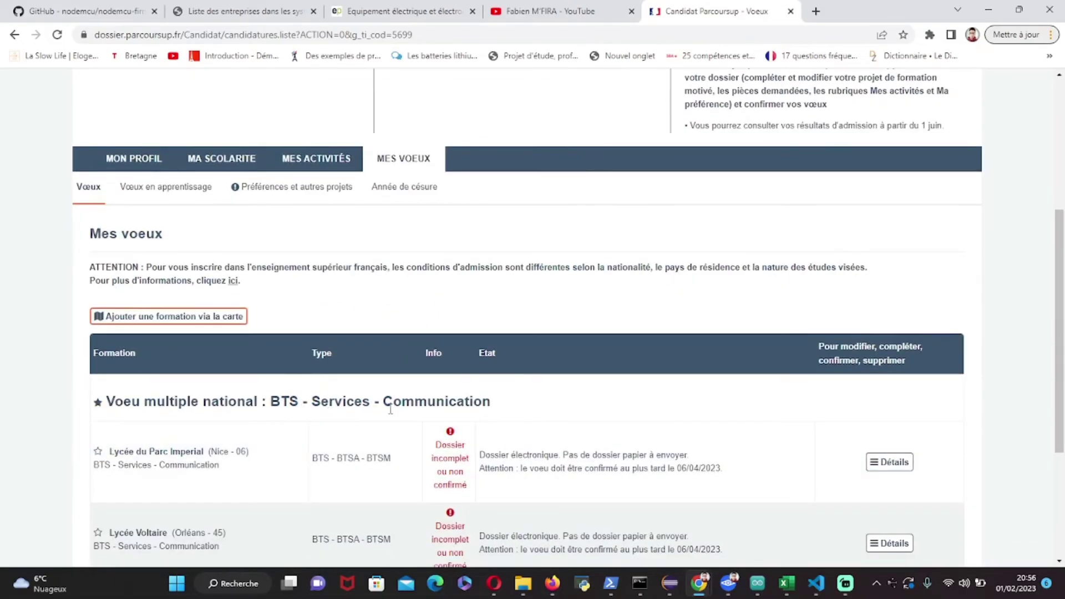
{"action": "scroll", "coordinate": [340, 376], "scroll_direction": "down", "scroll_amount": 3}
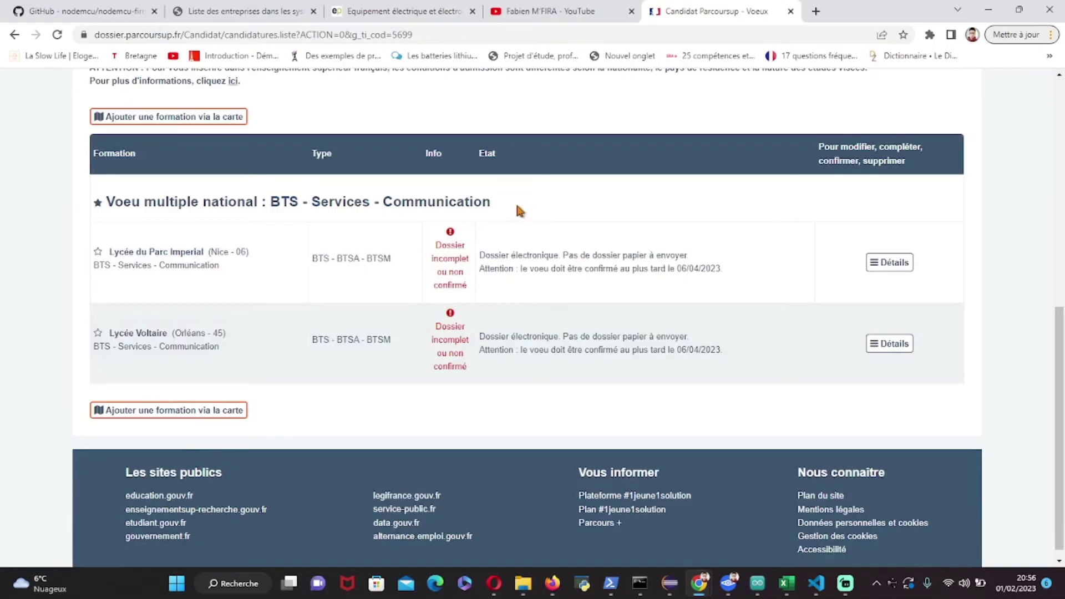
{"action": "scroll", "coordinate": [469, 216], "scroll_direction": "up", "scroll_amount": 7}
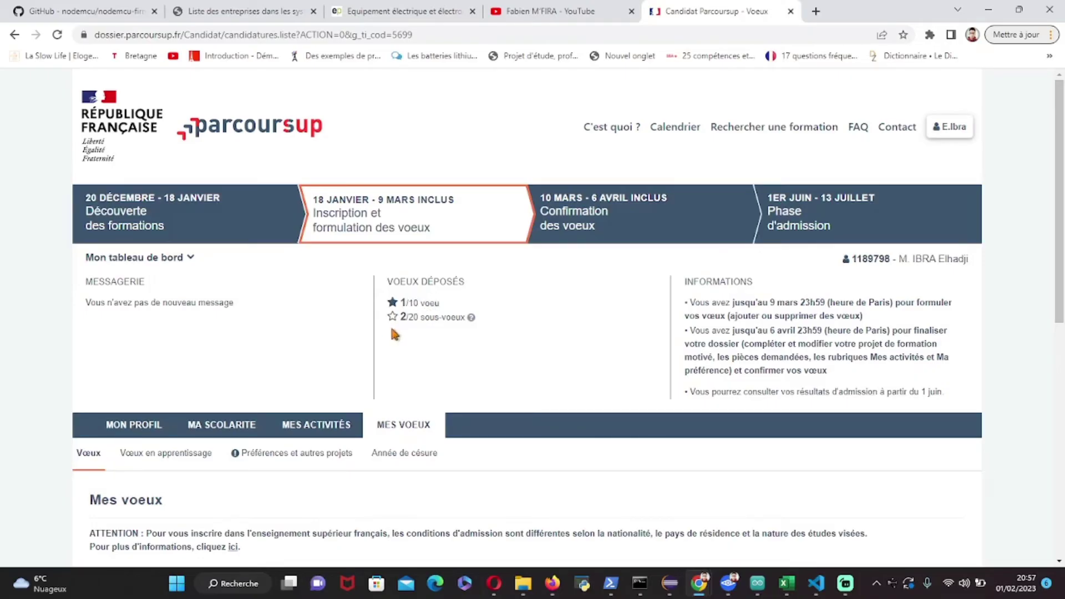
{"action": "scroll", "coordinate": [422, 326], "scroll_direction": "down", "scroll_amount": 6}
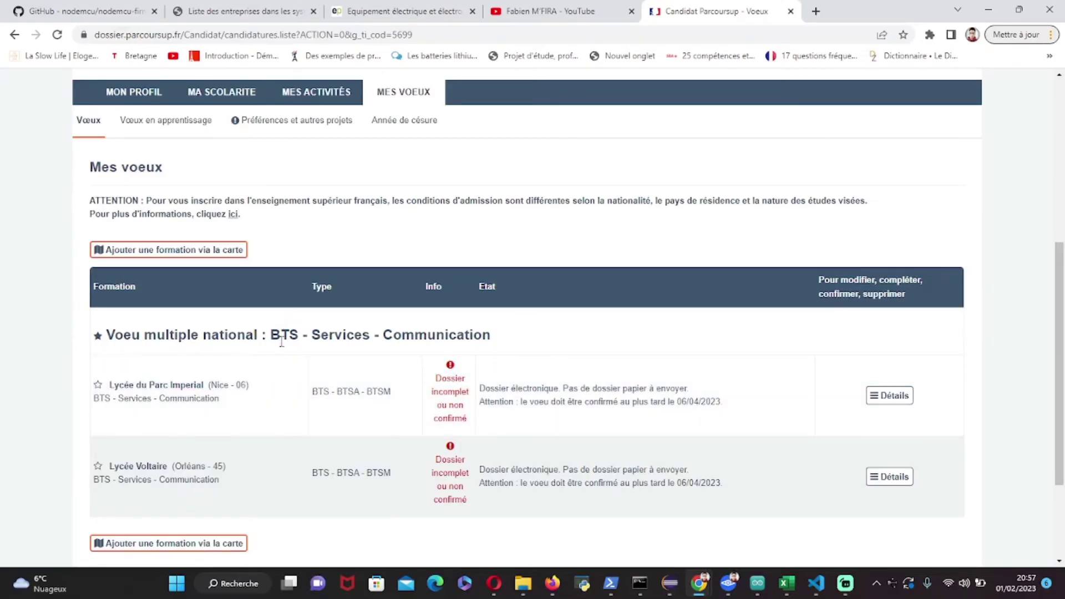
{"action": "scroll", "coordinate": [485, 341], "scroll_direction": "up", "scroll_amount": 6}
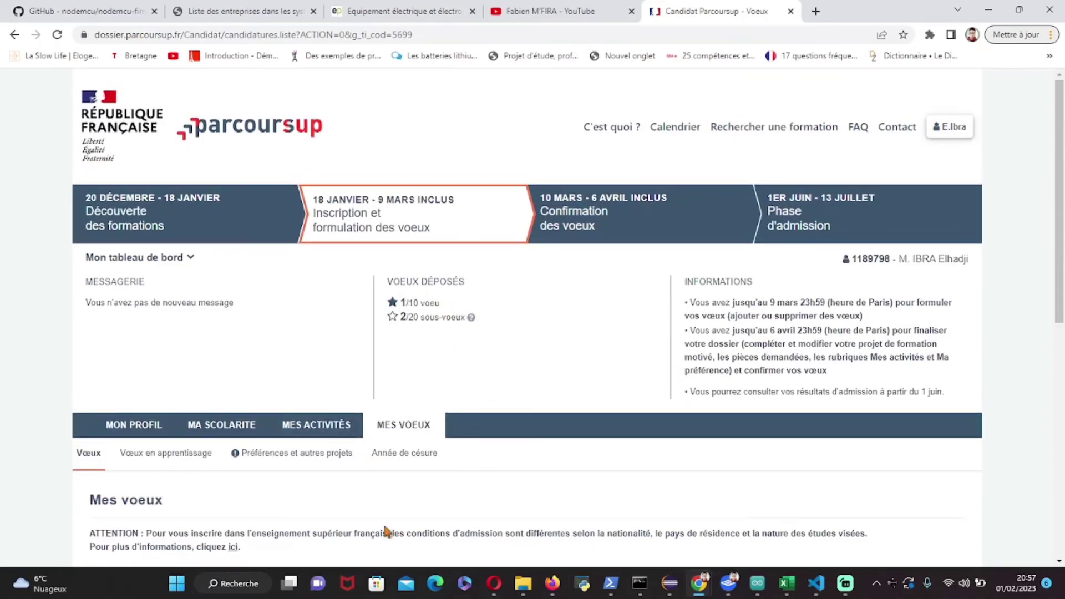
{"action": "scroll", "coordinate": [326, 477], "scroll_direction": "down", "scroll_amount": 3}
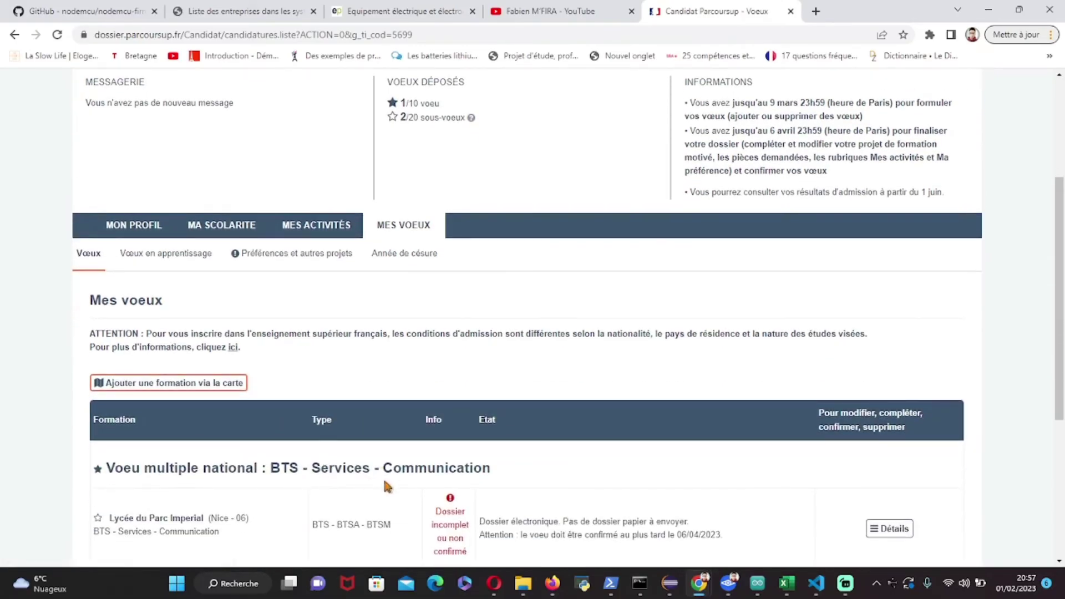
{"action": "scroll", "coordinate": [388, 477], "scroll_direction": "up", "scroll_amount": 3}
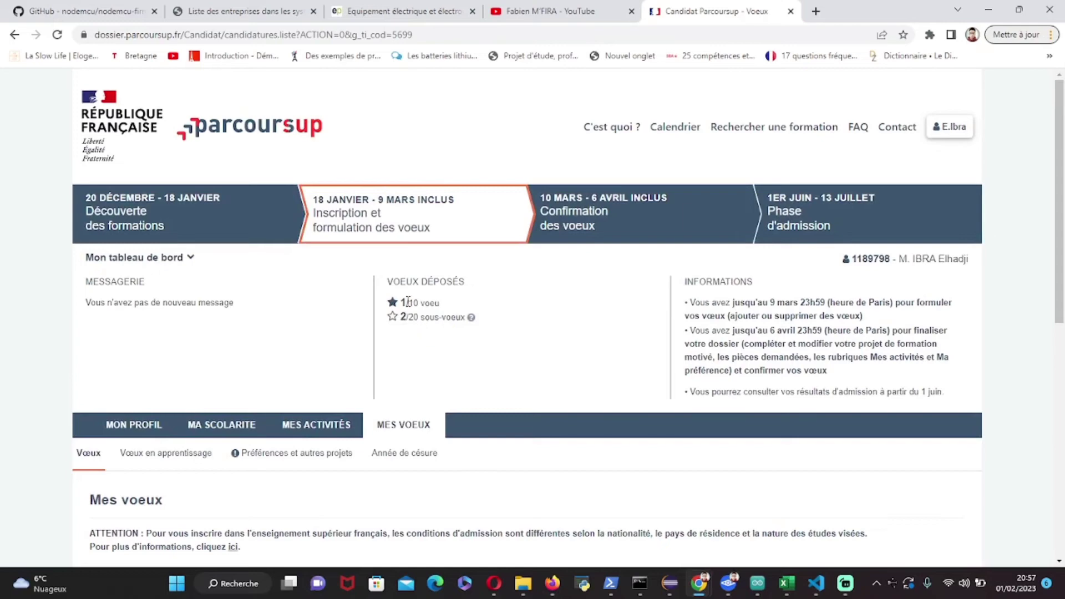
- Return to the formation search from the wish list and switch the formation type filter from BTS - BTSA - BTSM to CPGE
{"action": "scroll", "coordinate": [406, 303], "scroll_direction": "down", "scroll_amount": 7}
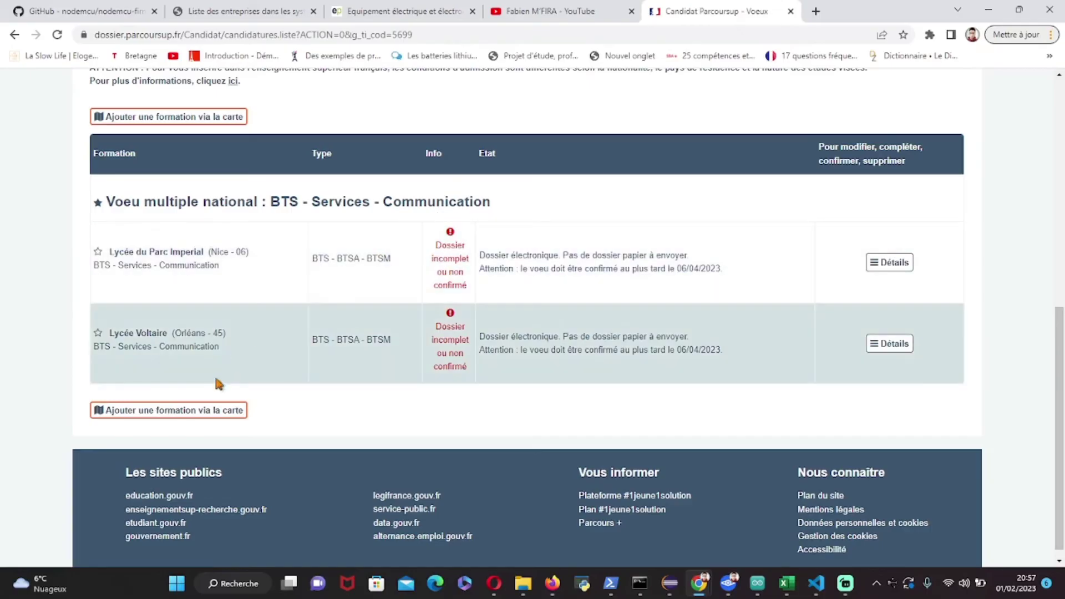
{"action": "left_click", "coordinate": [172, 415]}
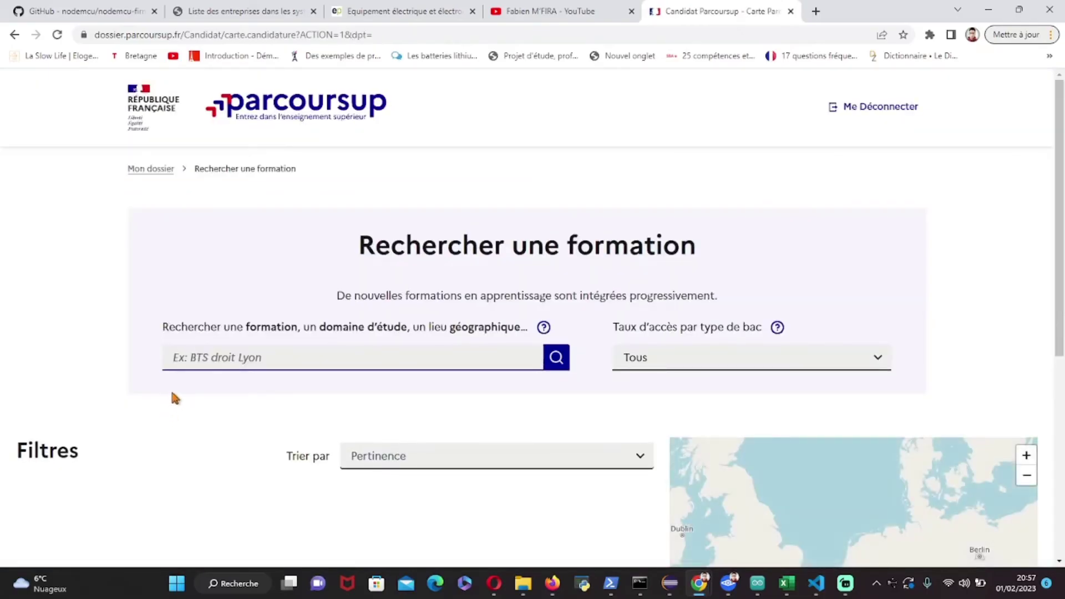
{"action": "scroll", "coordinate": [222, 383], "scroll_direction": "down", "scroll_amount": 3}
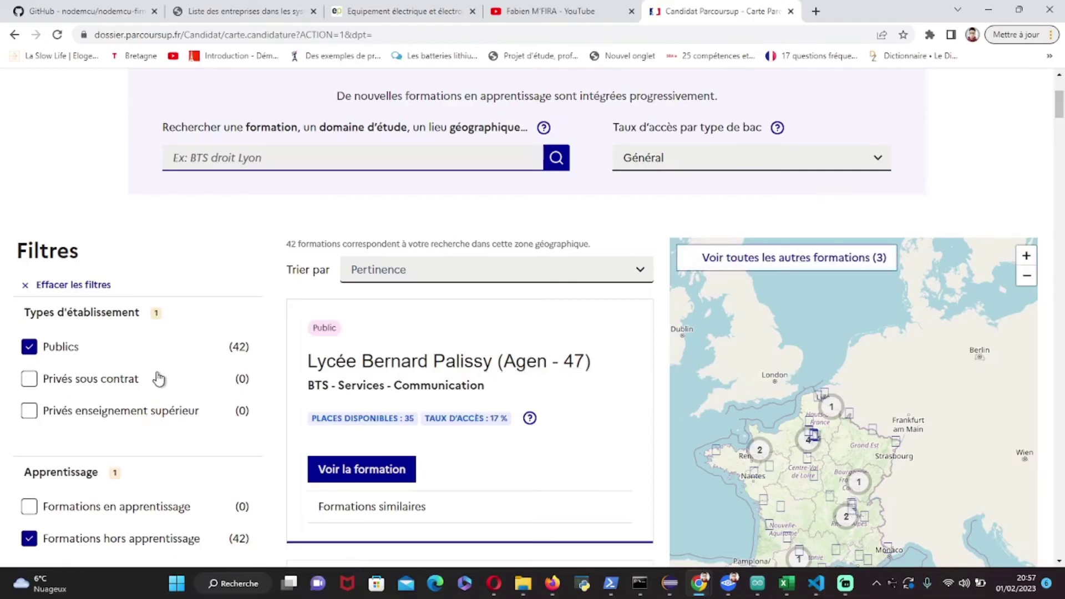
{"action": "scroll", "coordinate": [147, 379], "scroll_direction": "down", "scroll_amount": 5}
{"action": "scroll", "coordinate": [147, 379], "scroll_direction": "down", "scroll_amount": 1}
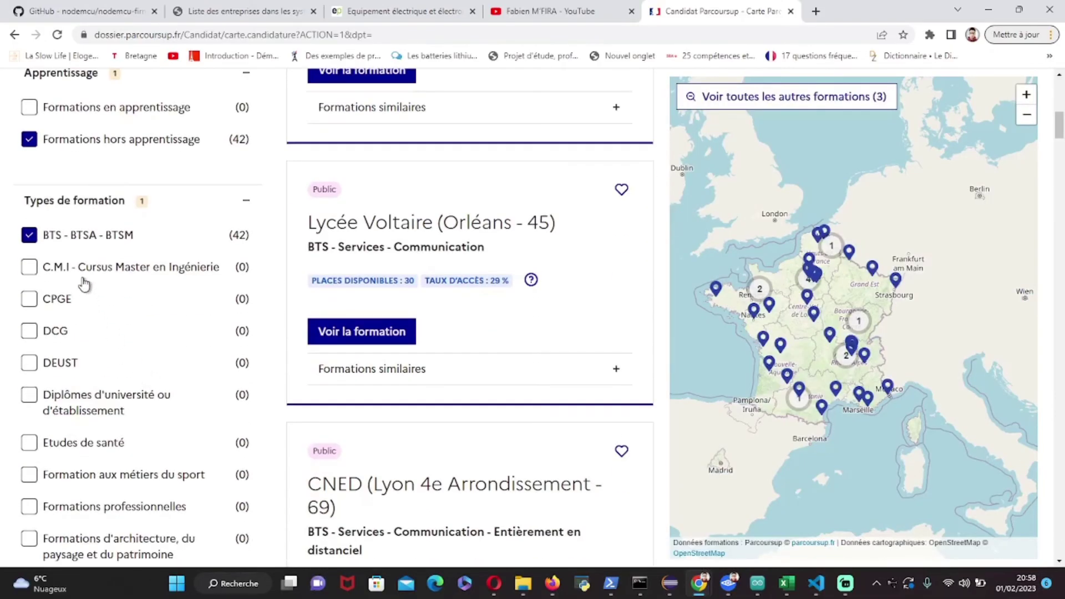
{"action": "left_click", "coordinate": [29, 236]}
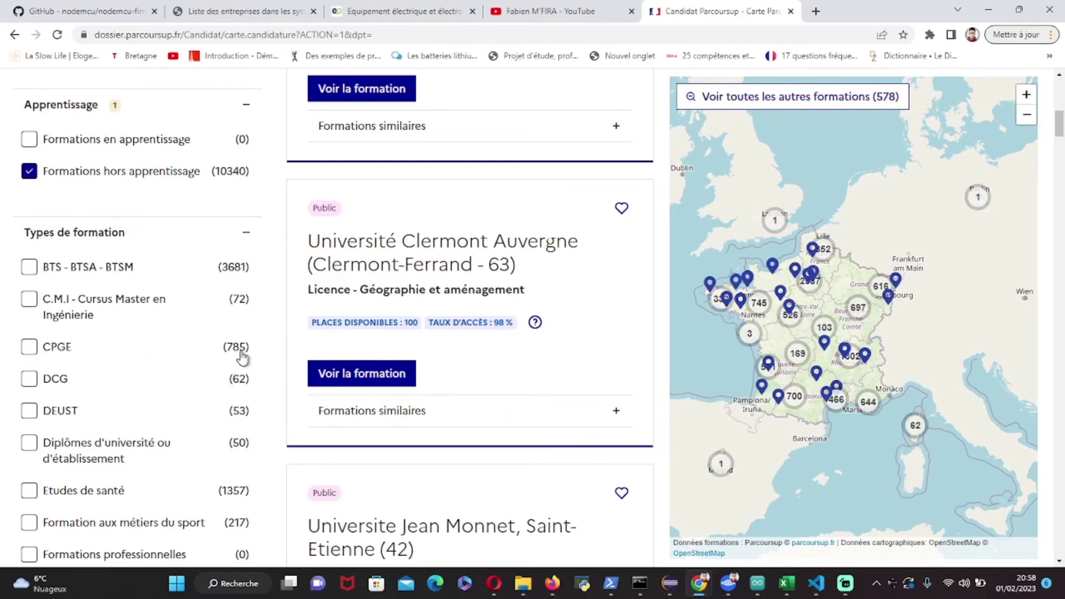
{"action": "left_click", "coordinate": [30, 348]}
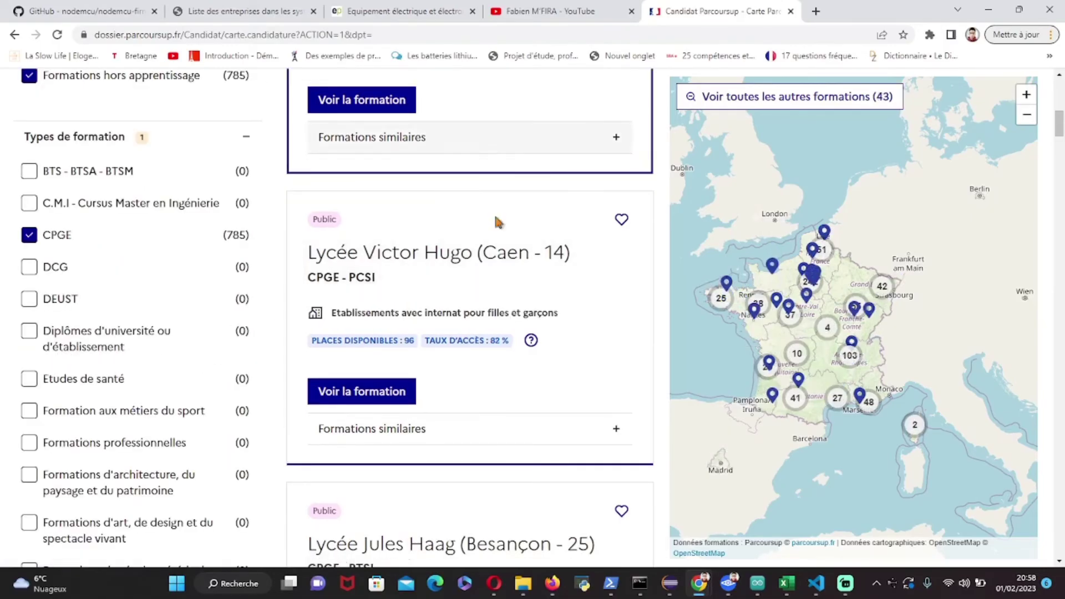
- Filter the CPGE formations by the CPGE - MPSI speciality
{"action": "scroll", "coordinate": [125, 300], "scroll_direction": "down", "scroll_amount": 5}
{"action": "scroll", "coordinate": [126, 302], "scroll_direction": "down", "scroll_amount": 6}
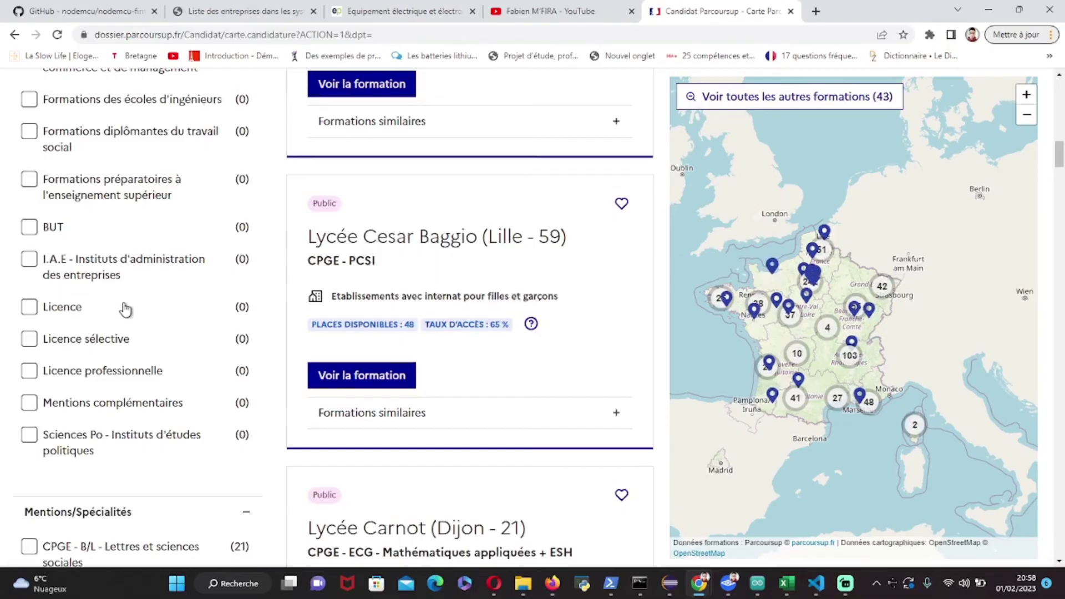
{"action": "scroll", "coordinate": [126, 309], "scroll_direction": "down", "scroll_amount": 5}
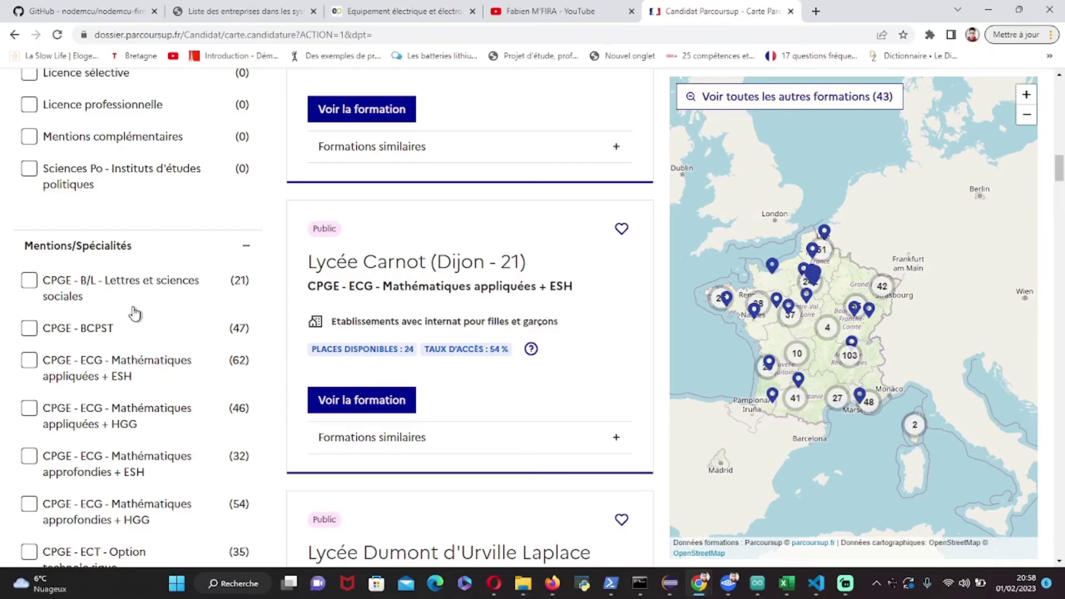
{"action": "scroll", "coordinate": [134, 314], "scroll_direction": "down", "scroll_amount": 3}
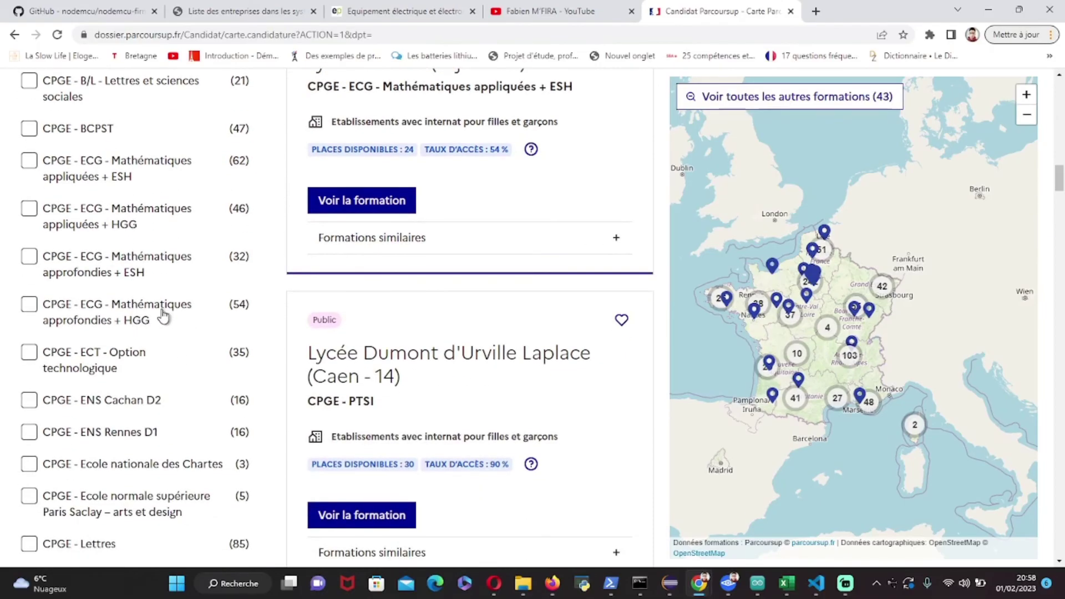
{"action": "scroll", "coordinate": [162, 325], "scroll_direction": "down", "scroll_amount": 6}
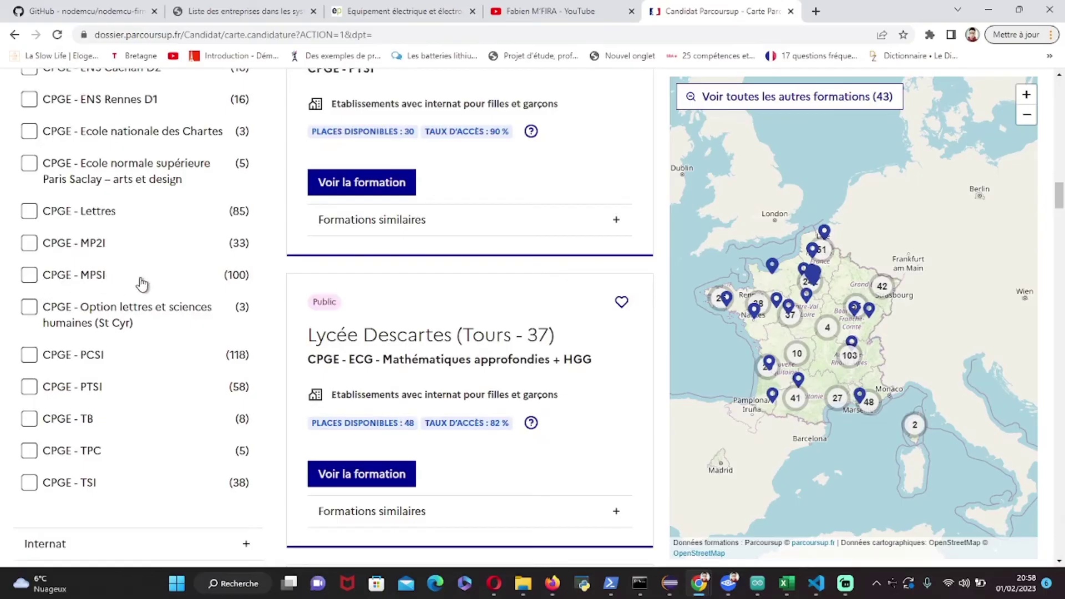
{"action": "left_click", "coordinate": [29, 275]}
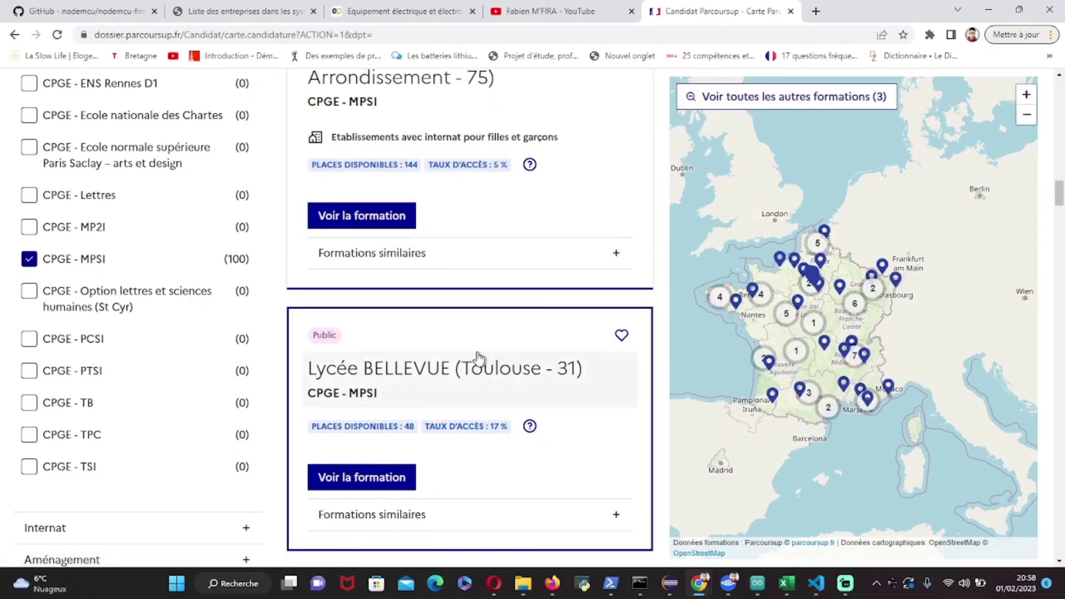
- Open the CPGE - MPSI formation at Lycée Louis Le Grand (Paris 5e Arrondissement - 75) and add it to the wish list
{"action": "scroll", "coordinate": [481, 352], "scroll_direction": "up", "scroll_amount": 5}
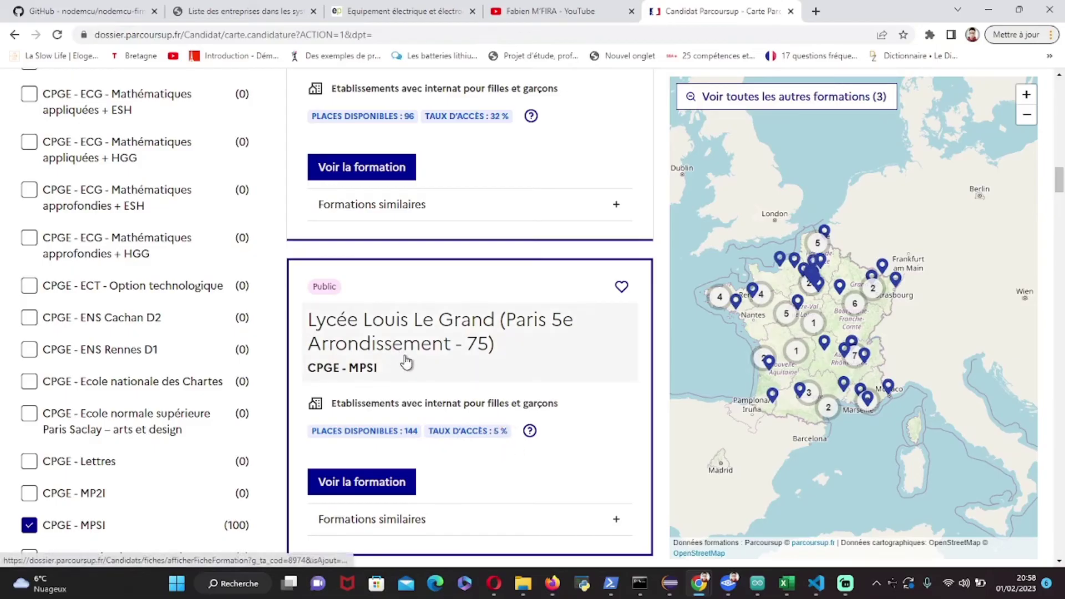
{"action": "left_click", "coordinate": [347, 491]}
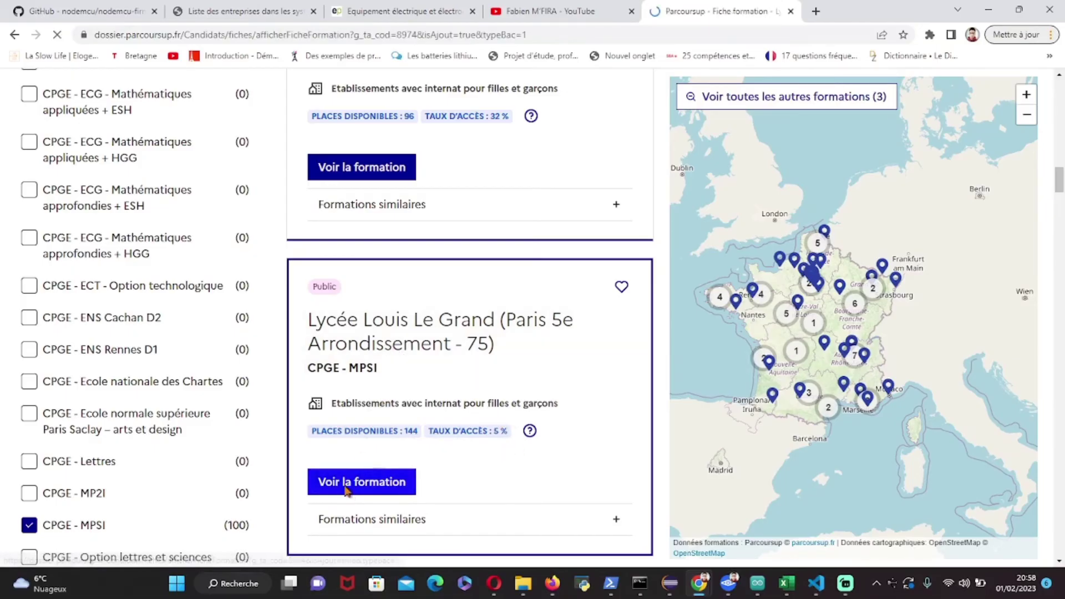
{"action": "scroll", "coordinate": [404, 447], "scroll_direction": "down", "scroll_amount": 5}
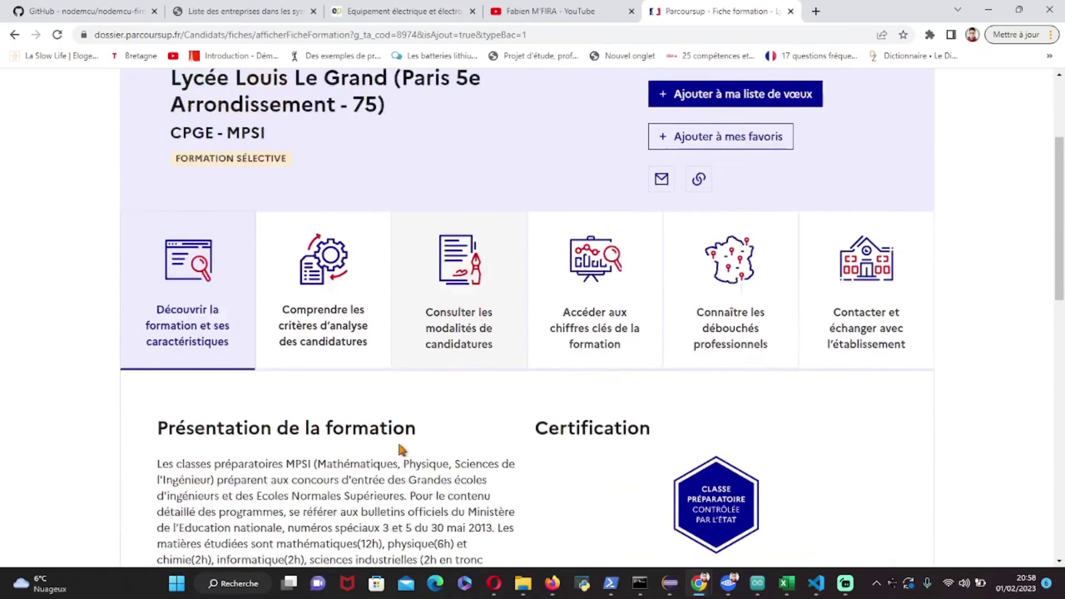
{"action": "scroll", "coordinate": [847, 507], "scroll_direction": "up", "scroll_amount": 5}
{"action": "left_click", "coordinate": [743, 285]}
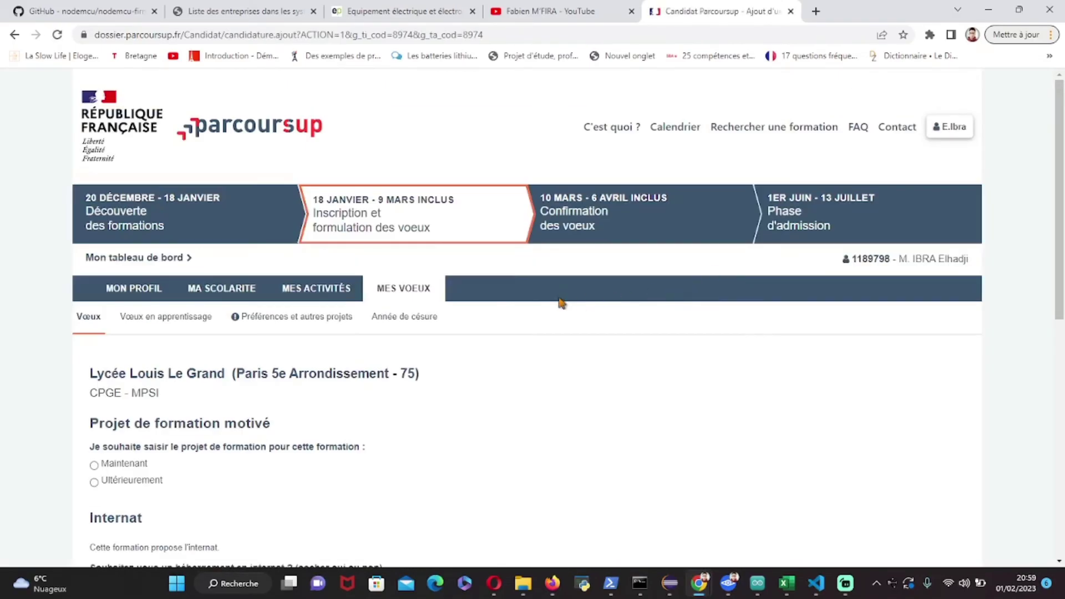
- Set the Projet de formation motivé to Ultérieurement, decline boarding with Non, and save the wish for CPGE - MPSI - Sans Internat
{"action": "scroll", "coordinate": [442, 321], "scroll_direction": "down", "scroll_amount": 5}
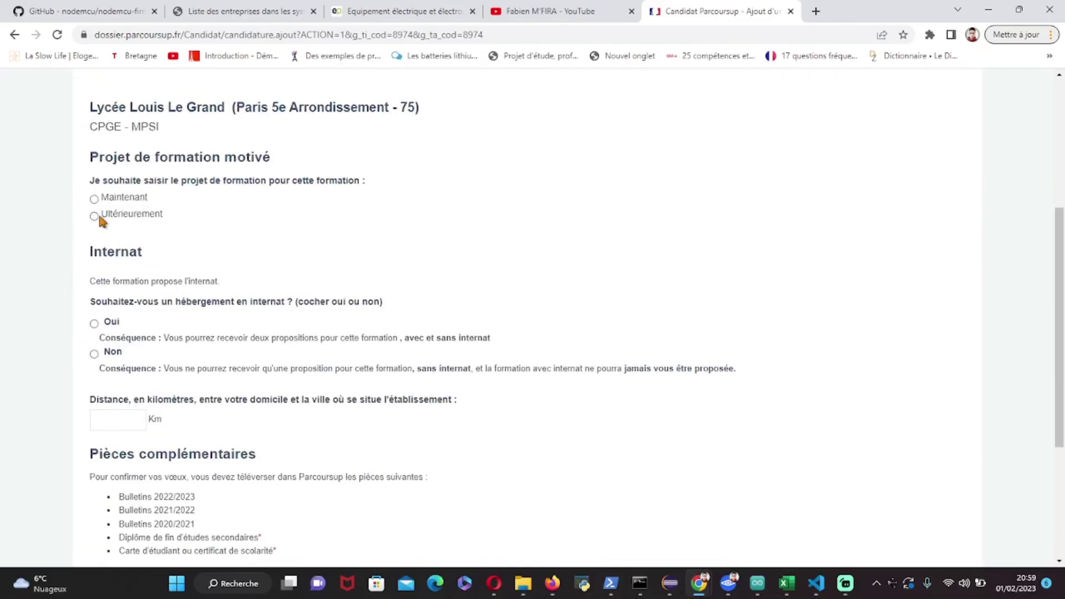
{"action": "scroll", "coordinate": [97, 221], "scroll_direction": "down", "scroll_amount": 2}
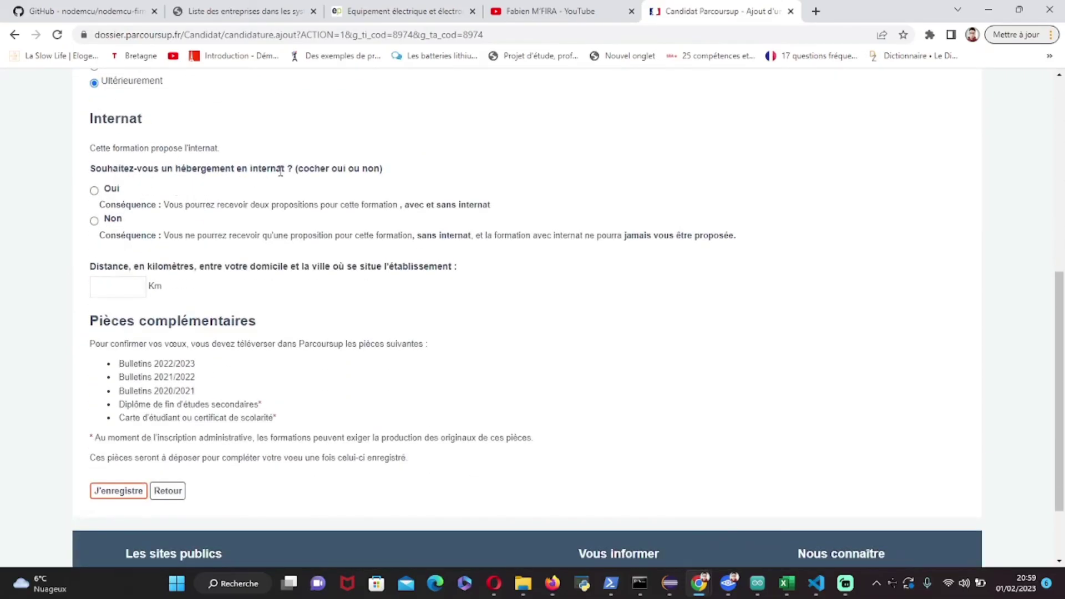
{"action": "left_click", "coordinate": [94, 221]}
{"action": "scroll", "coordinate": [133, 281], "scroll_direction": "down", "scroll_amount": 2}
{"action": "left_click", "coordinate": [120, 398]}
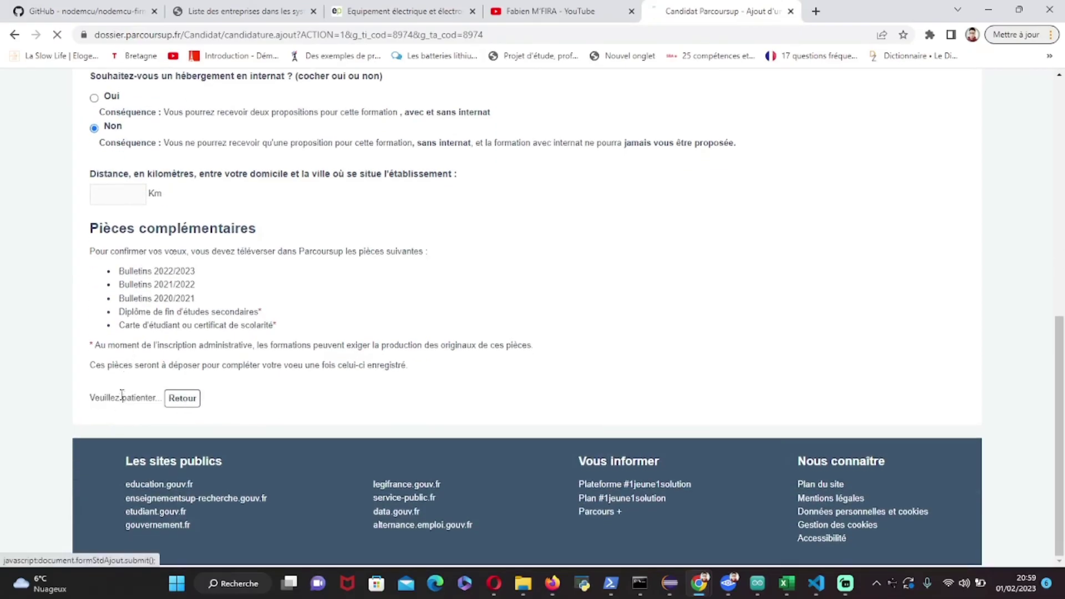
{"action": "scroll", "coordinate": [119, 388], "scroll_direction": "down", "scroll_amount": 3}
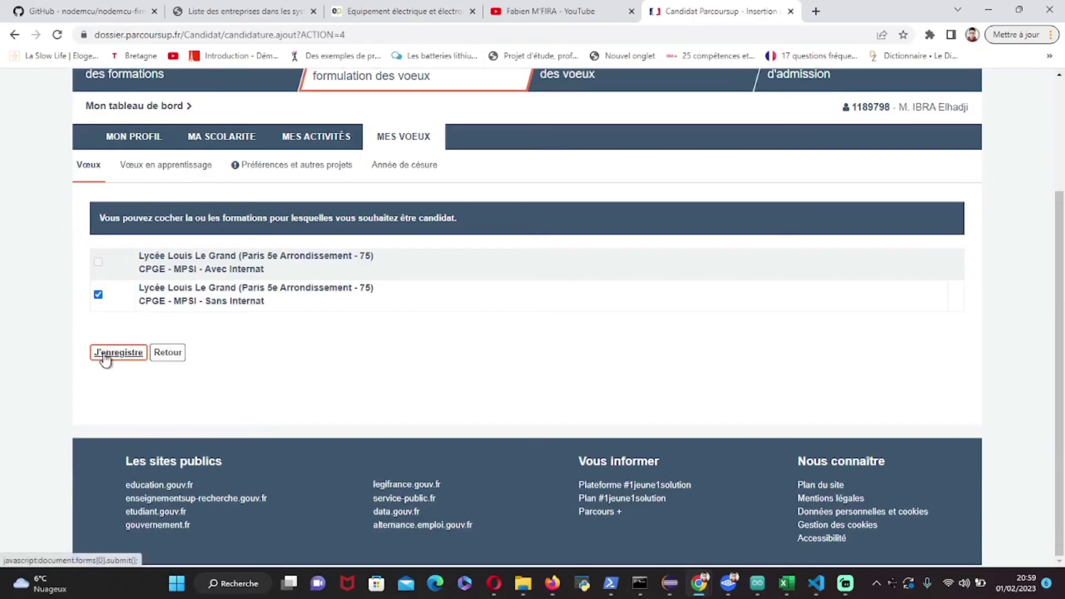
{"action": "left_click", "coordinate": [118, 353]}
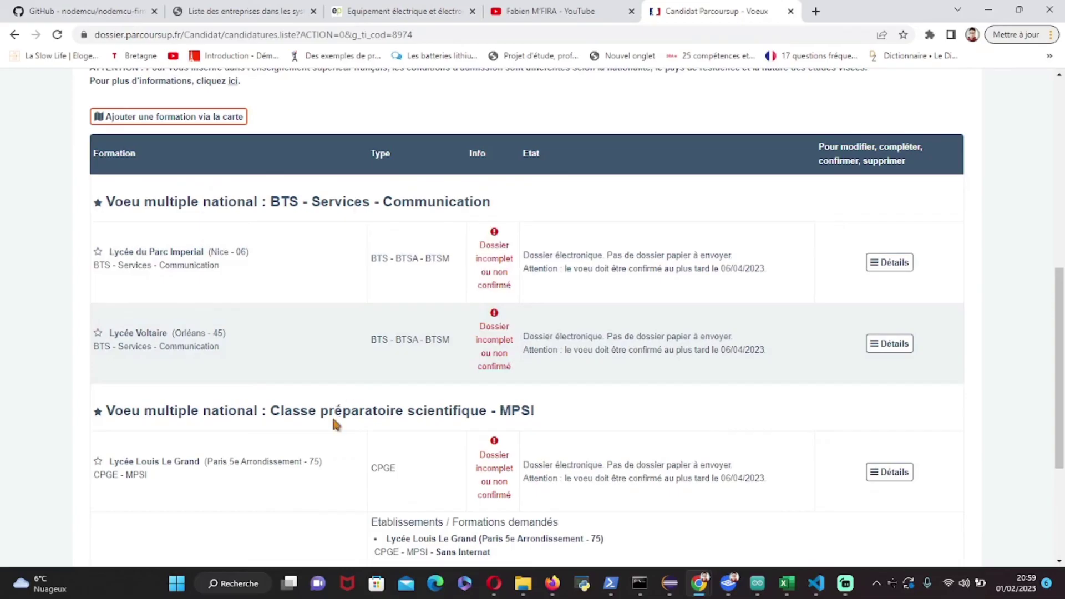
- Compare the national multiple wishes for BTS - Services - Communication and MPSI with the wish and sub-wish counters in Voeux déposés
{"action": "scroll", "coordinate": [332, 414], "scroll_direction": "down", "scroll_amount": 1}
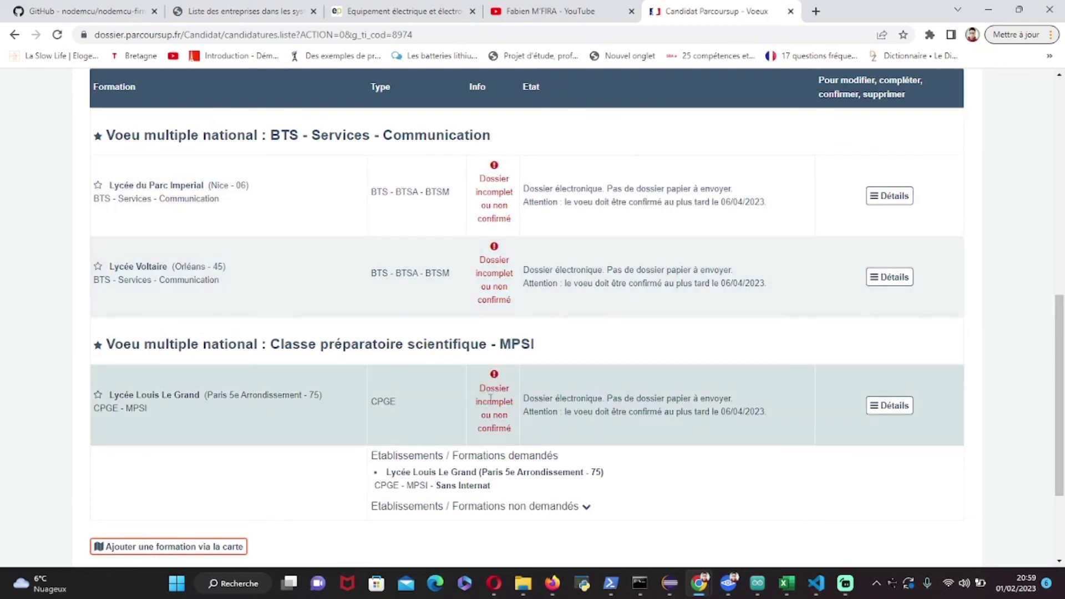
{"action": "scroll", "coordinate": [490, 398], "scroll_direction": "up", "scroll_amount": 7}
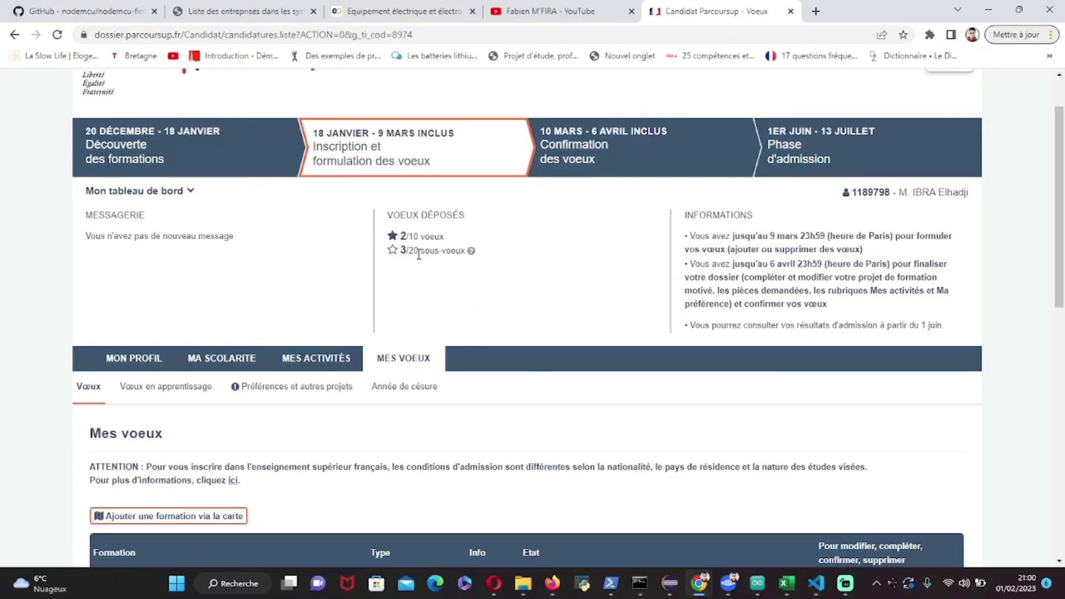
{"action": "scroll", "coordinate": [410, 255], "scroll_direction": "down", "scroll_amount": 10}
{"action": "scroll", "coordinate": [272, 178], "scroll_direction": "up", "scroll_amount": 1}
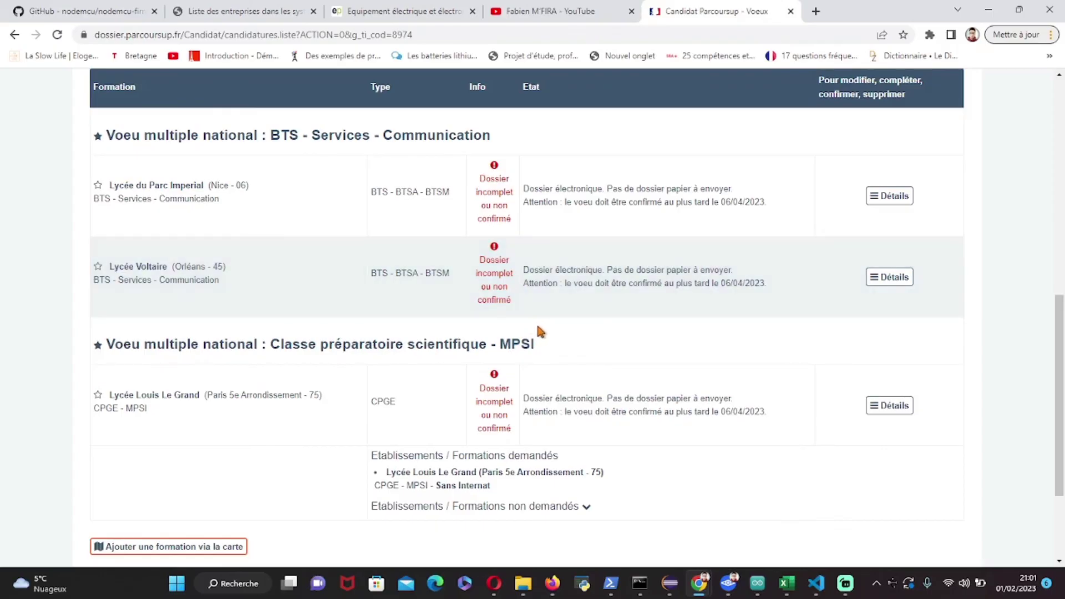
{"action": "scroll", "coordinate": [538, 329], "scroll_direction": "up", "scroll_amount": 10}
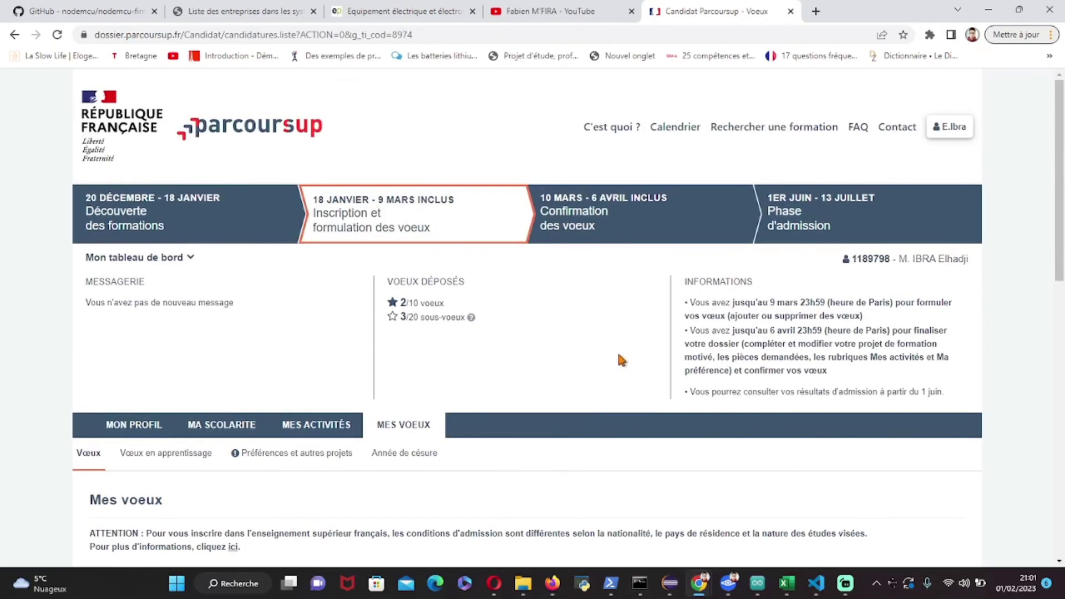